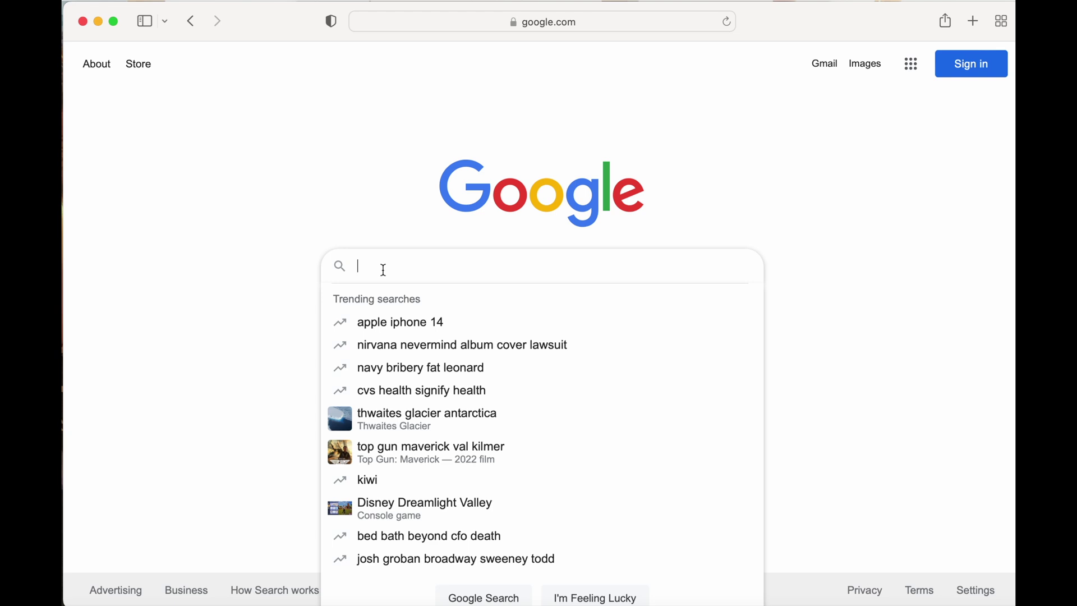
Step: Search Google for the QuickBooks Online test drive and launch the United States sample company
type("QuickB")
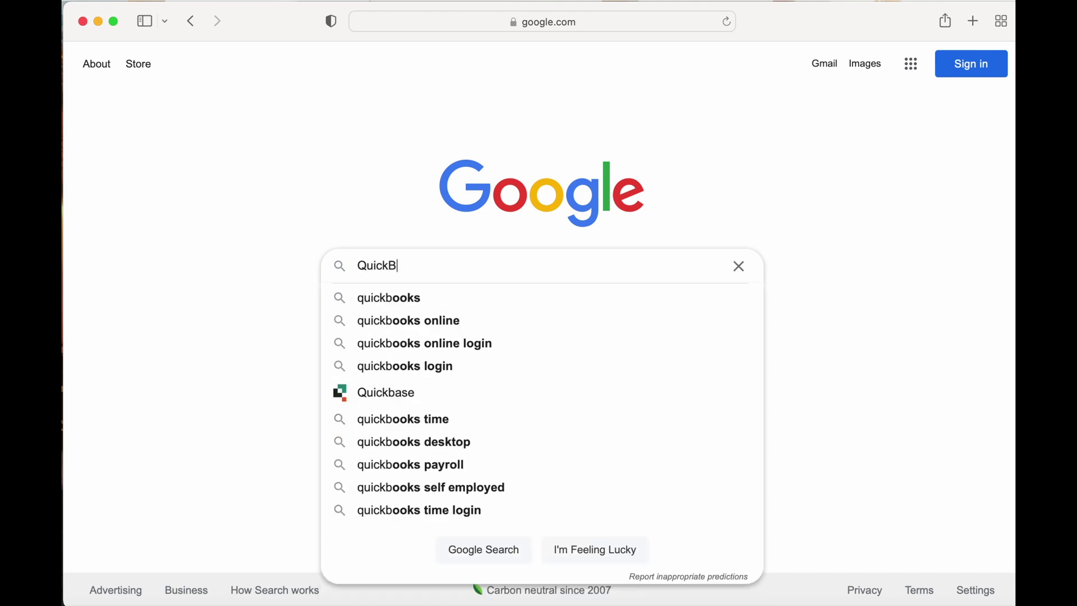
type("ooks online test")
left_click(395, 301)
left_click(254, 208)
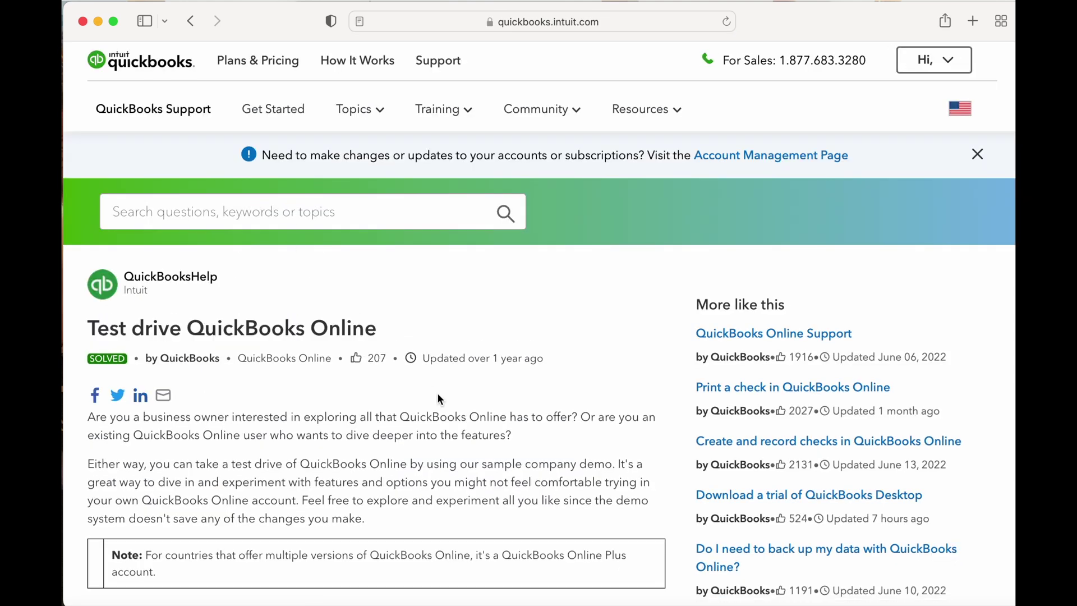
scroll(439, 398, "down", 5)
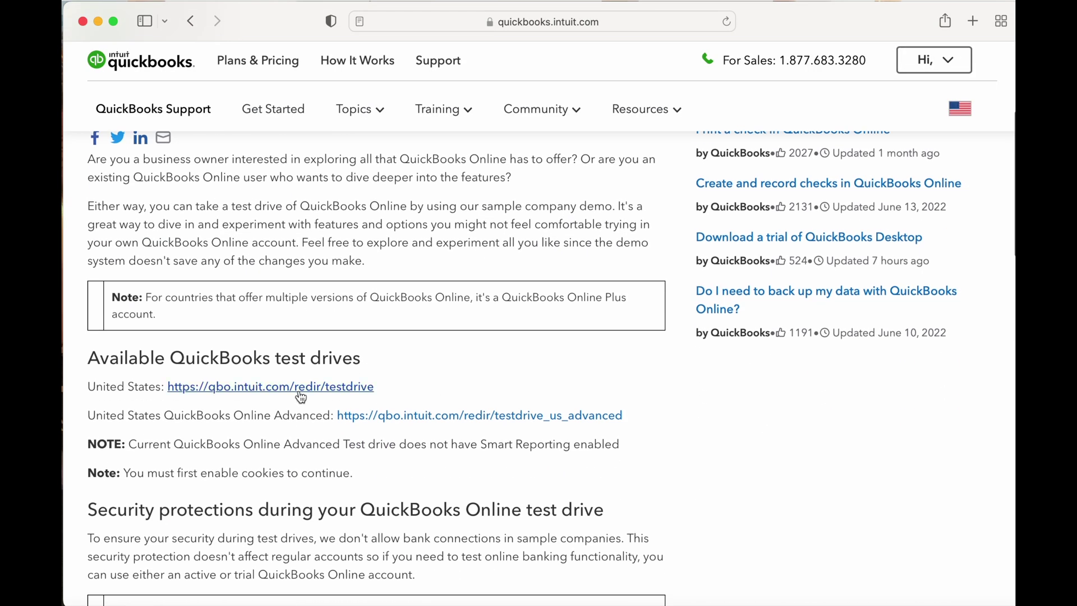
left_click(296, 388)
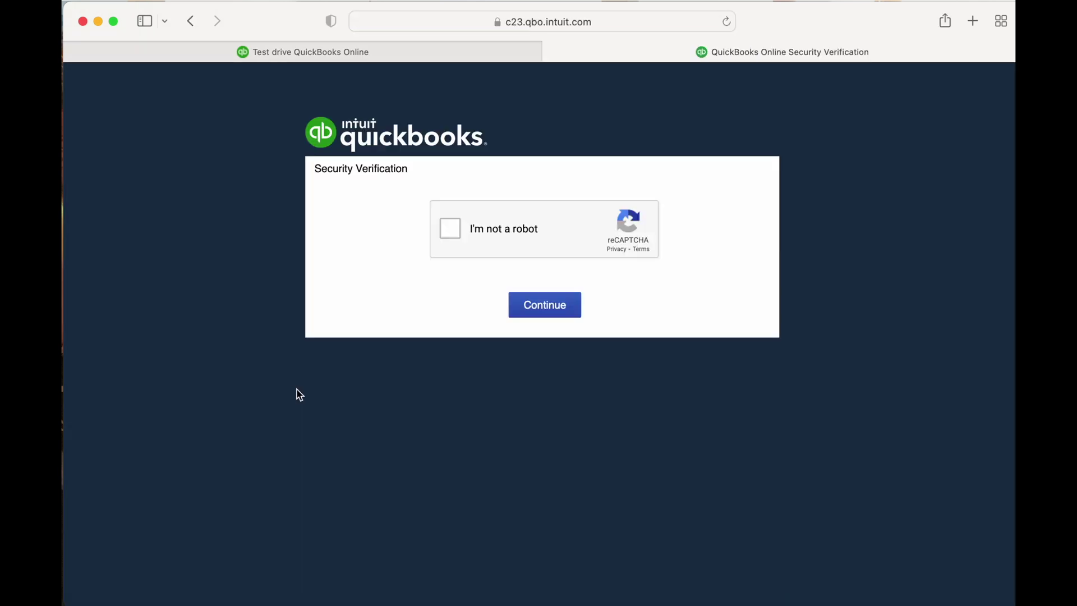
left_click(451, 230)
Step: Continue into Craig's Design and Landscaping Services sample company after the reCAPTCHA check
left_click(533, 305)
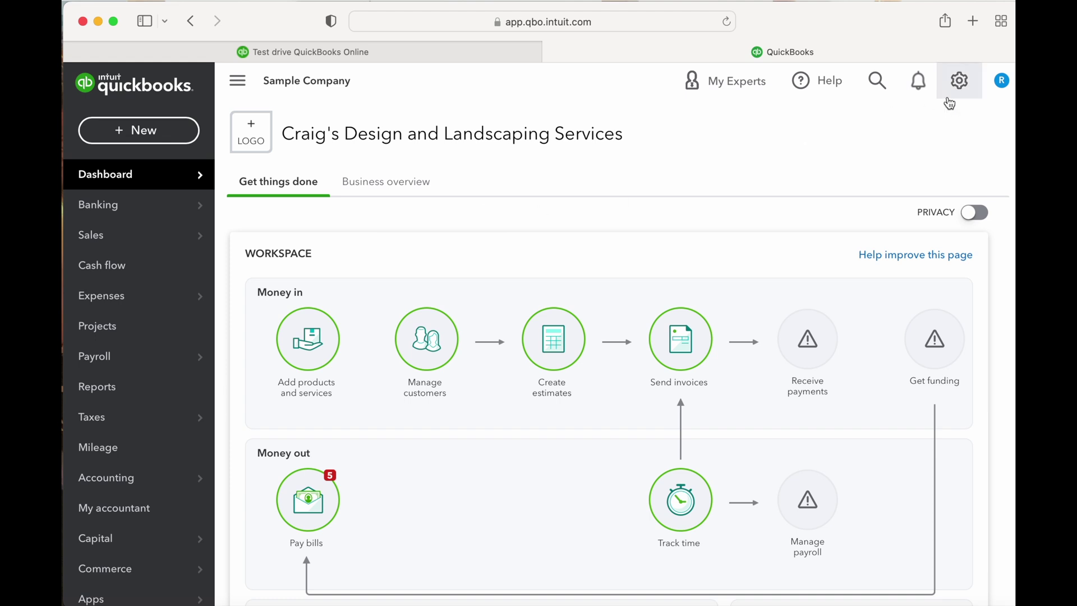
Step: Go from the gear menu to the full Chart of Accounts and start a New account
left_click(960, 82)
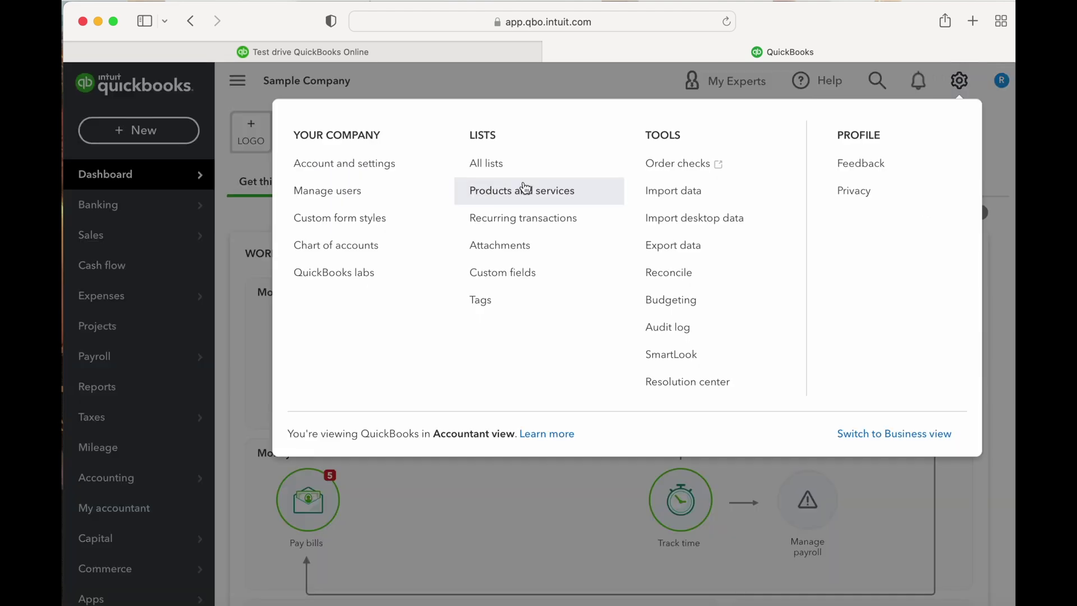
left_click(341, 246)
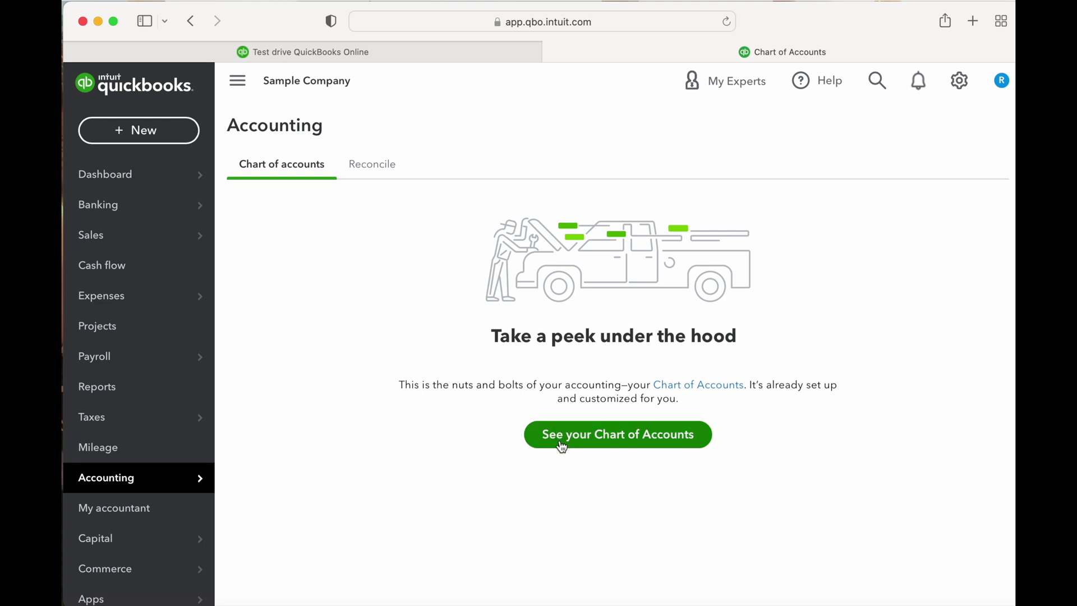
left_click(562, 447)
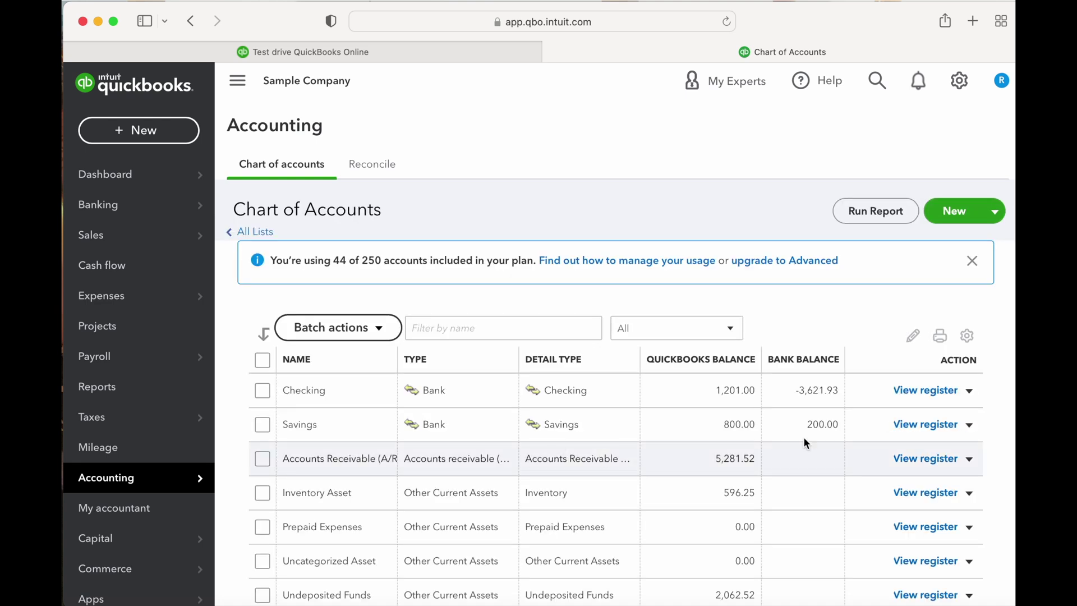
left_click(952, 212)
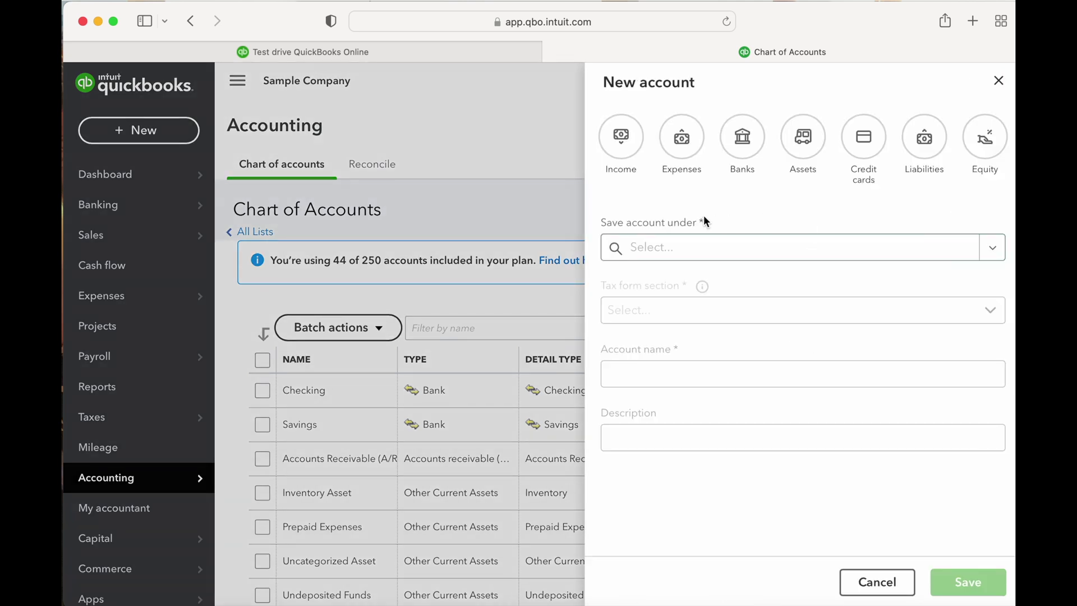
Step: Make the new account an Asset under Fixed Assets with tax form section Vehicles
left_click(805, 151)
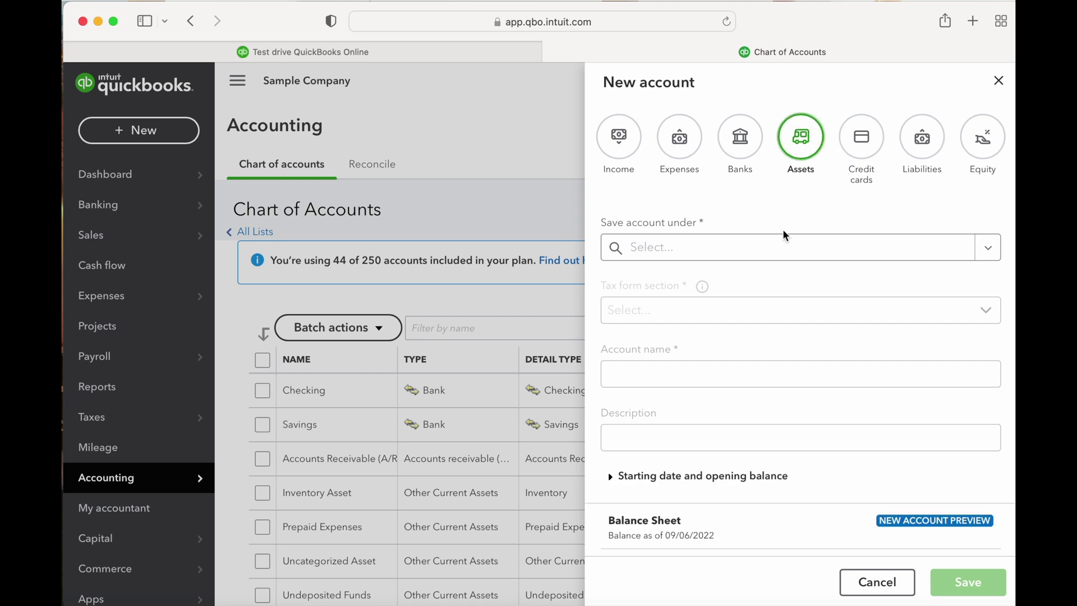
left_click(781, 247)
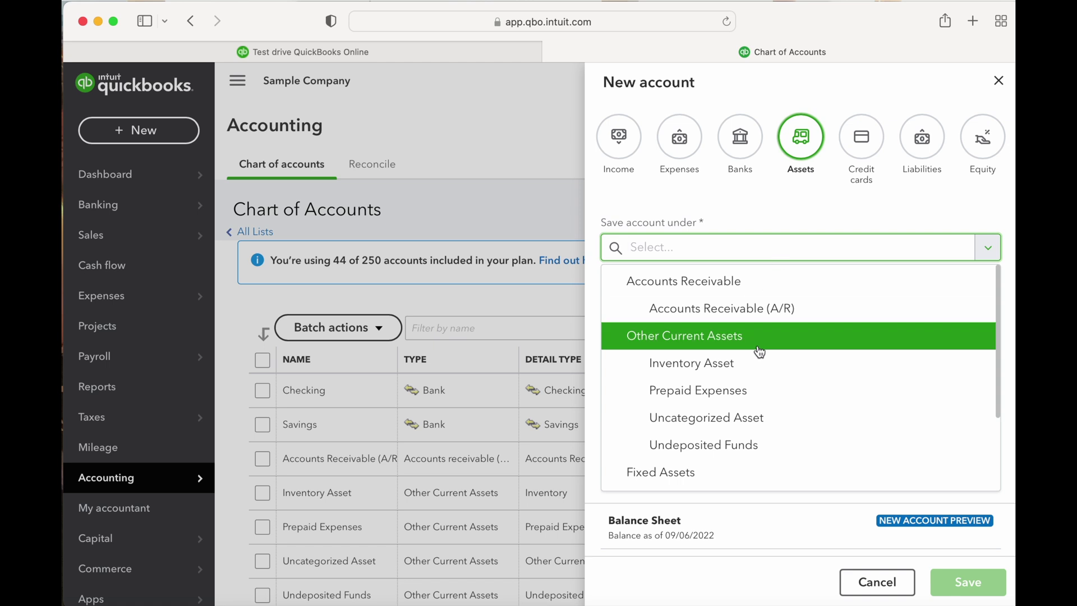
left_click(693, 471)
left_click(685, 319)
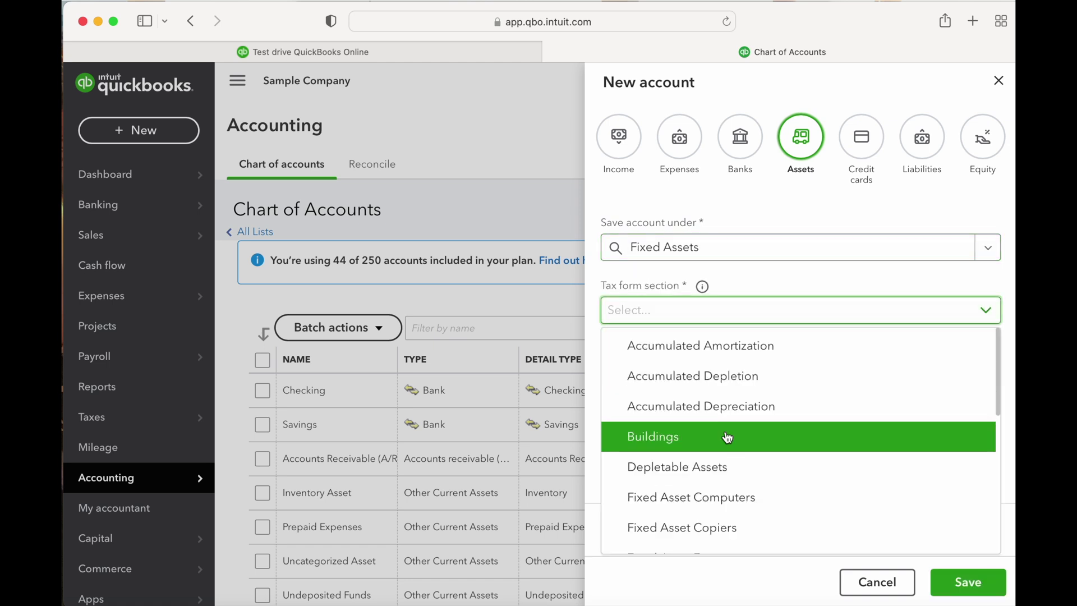
scroll(728, 438, "down", 8)
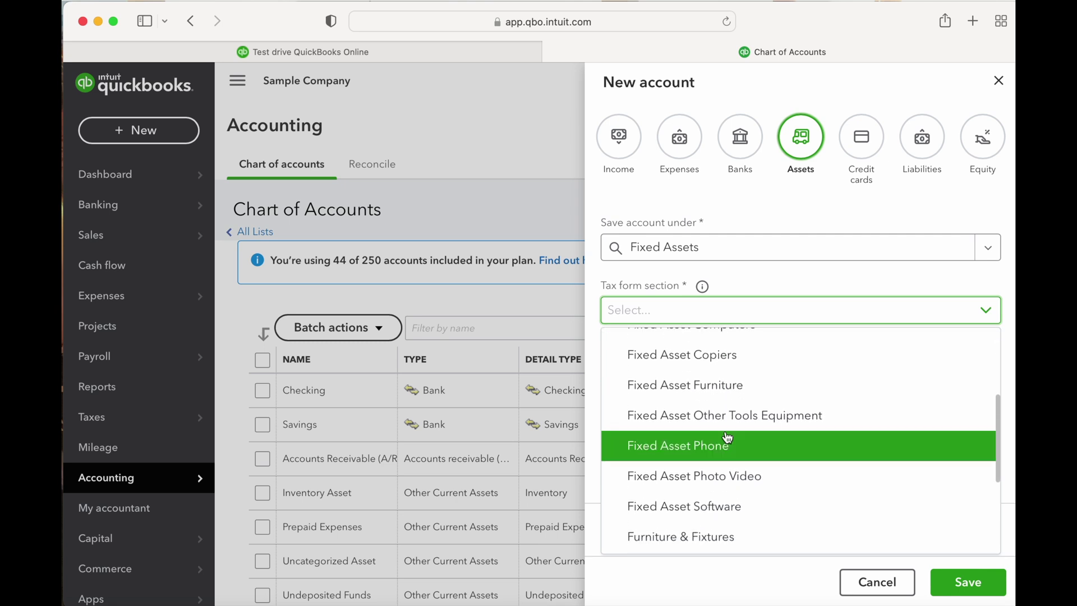
scroll(728, 437, "down", 2)
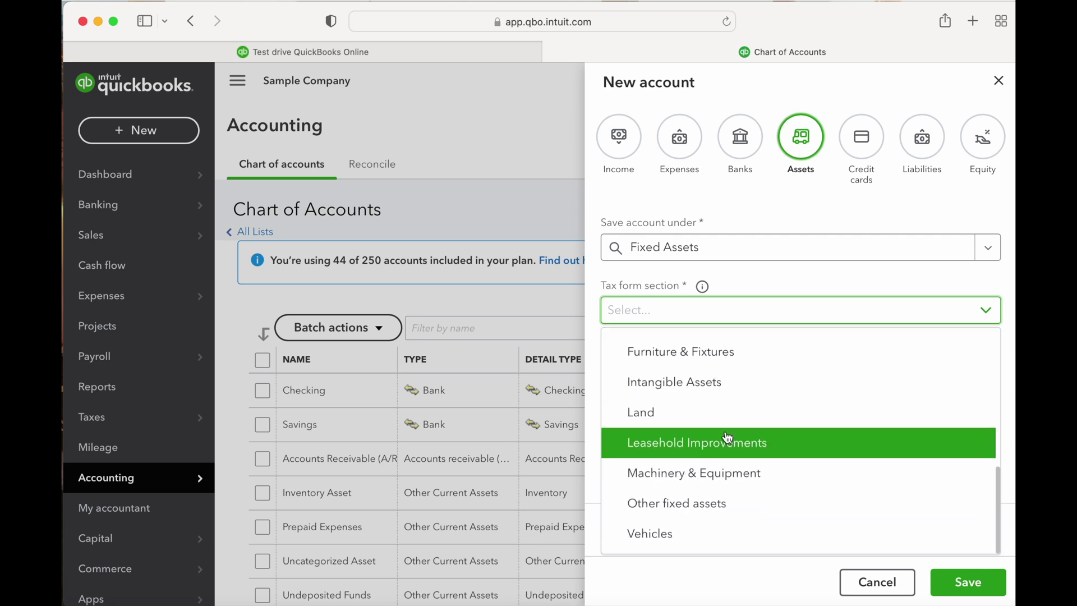
left_click(659, 541)
Step: Name the account 'Ford F-150', give it description 'VIN #', and save it
left_click(645, 369)
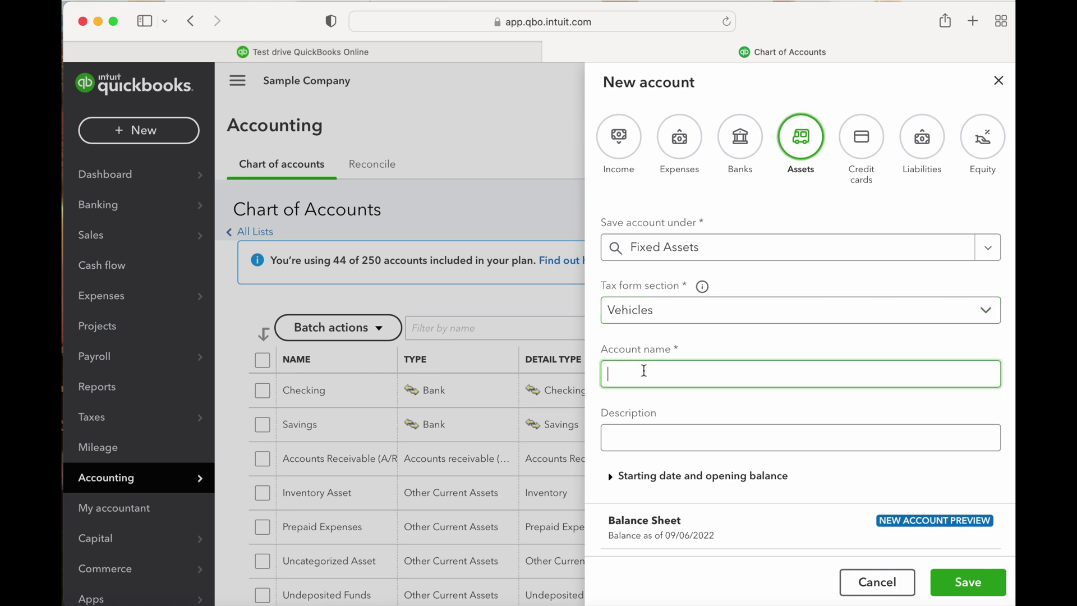
type("Ford F-150")
left_click(609, 438)
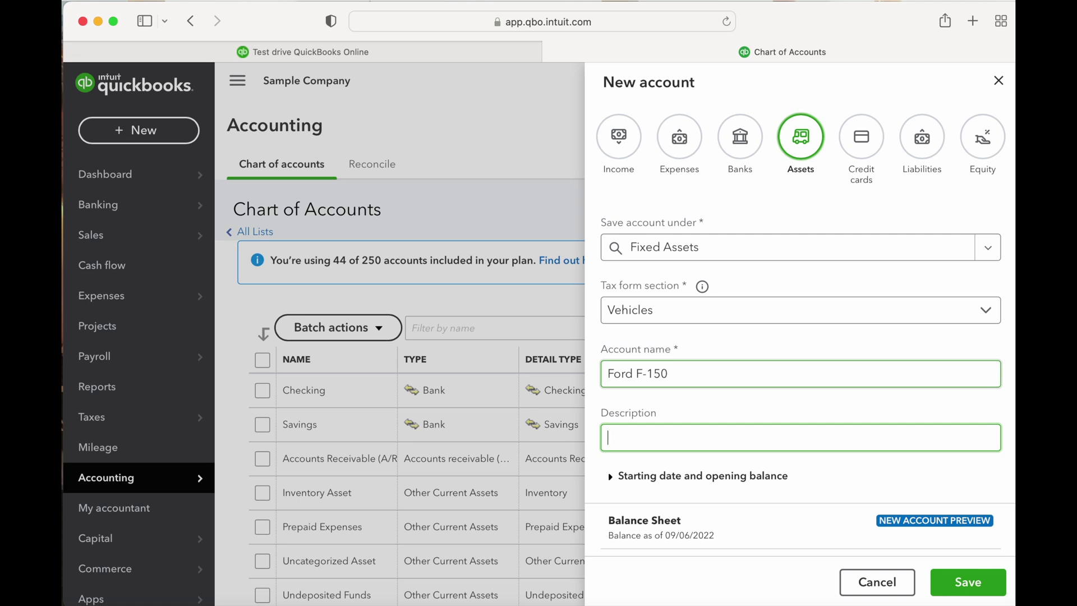
type("VIN #")
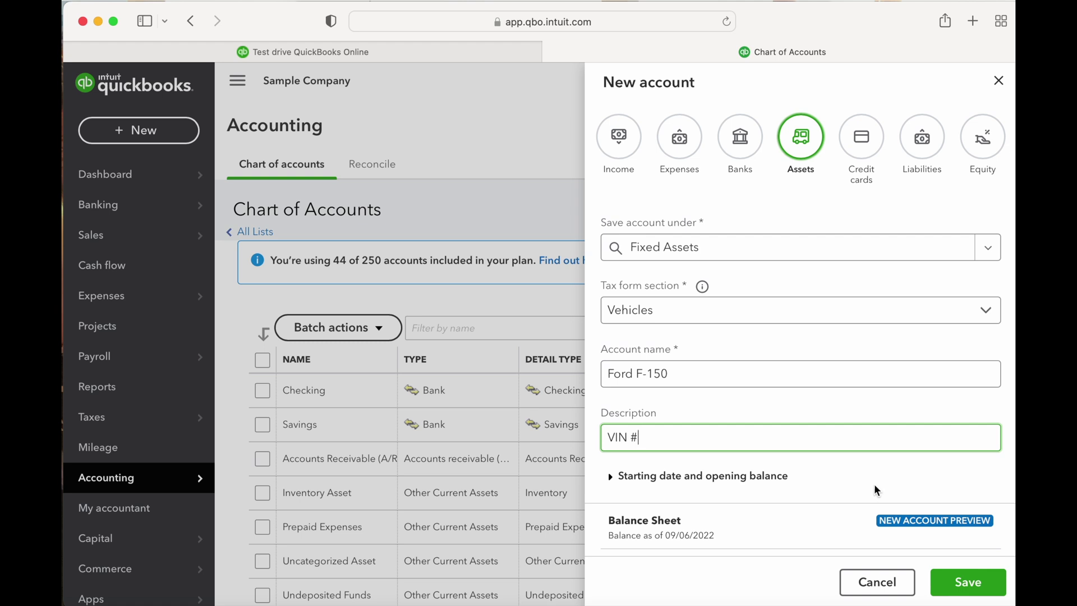
scroll(874, 485, "down", 2)
left_click(966, 582)
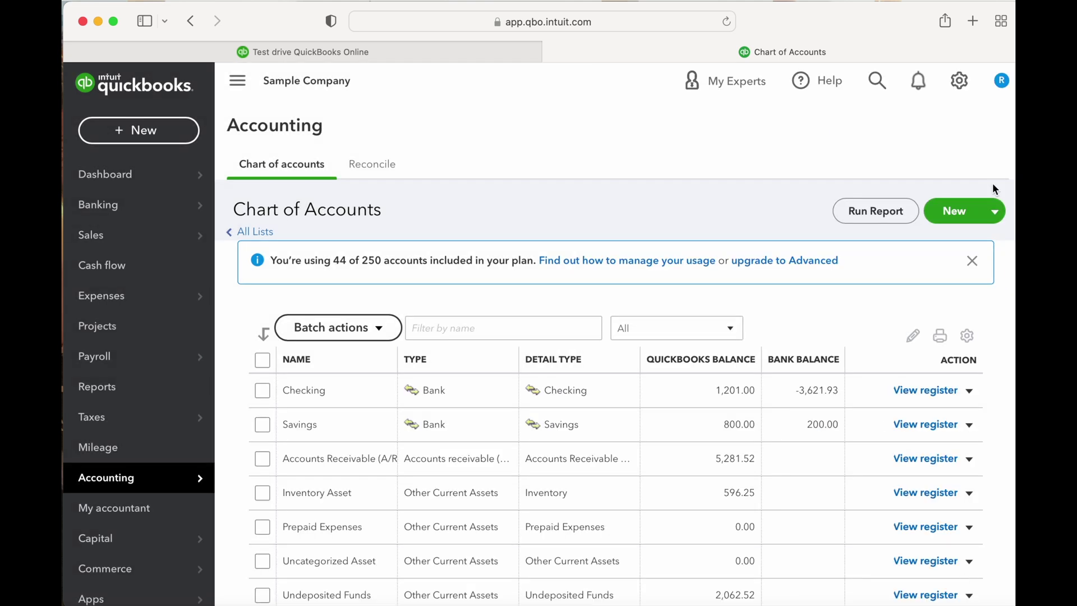
Step: Create another account as a Liability under Long Term Liabilities, tax section Other Long Term Liabilities
left_click(959, 214)
left_click(924, 139)
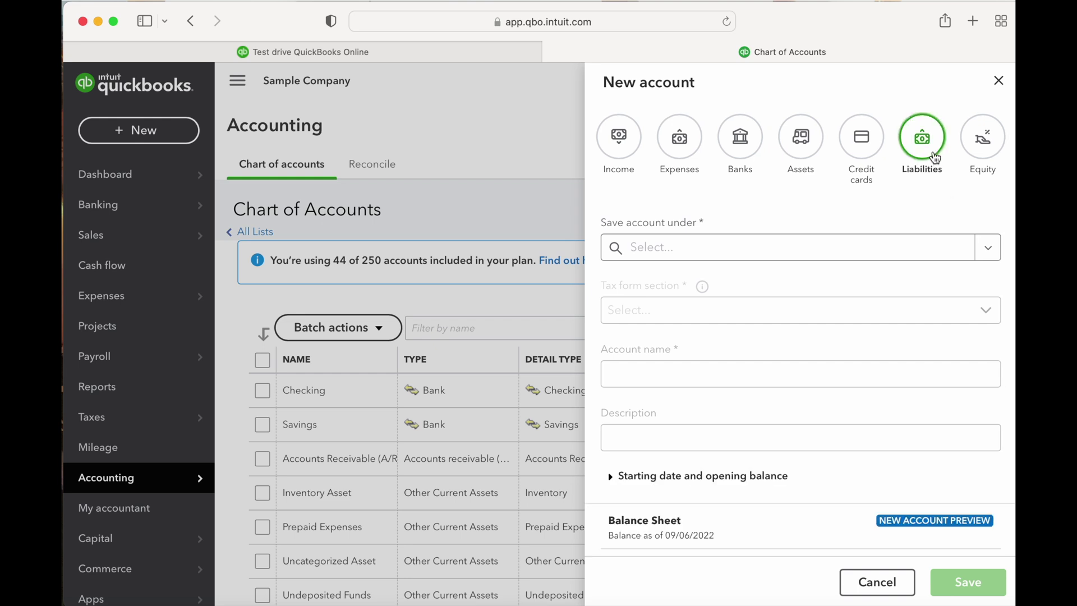
left_click(740, 248)
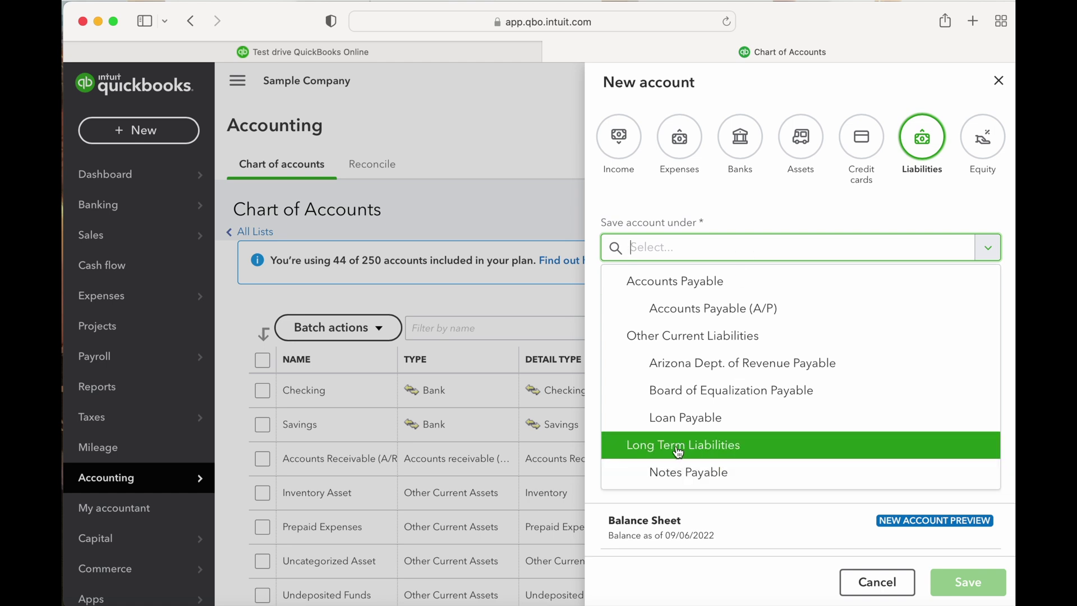
left_click(761, 451)
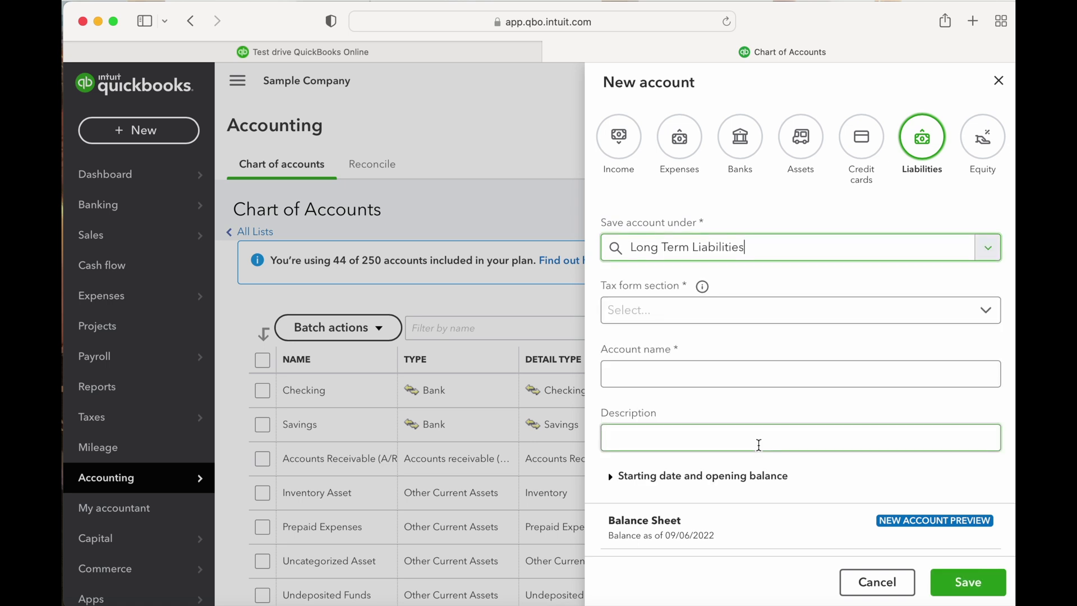
left_click(663, 317)
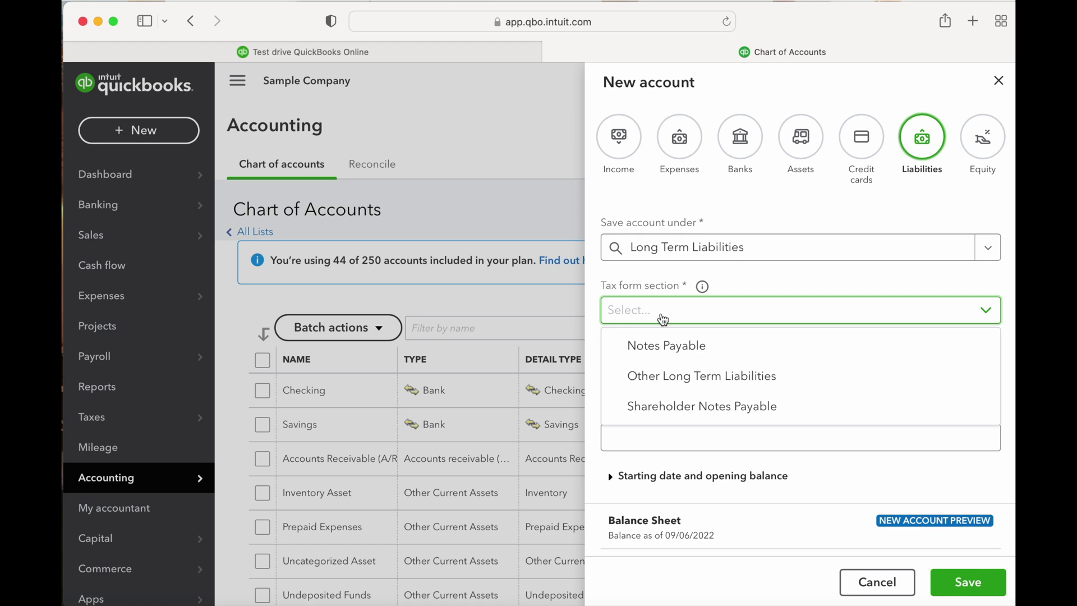
left_click(682, 385)
Step: Name it 'Bank of America - Ford F-150', describe it as 'Loan #', and save
left_click(654, 371)
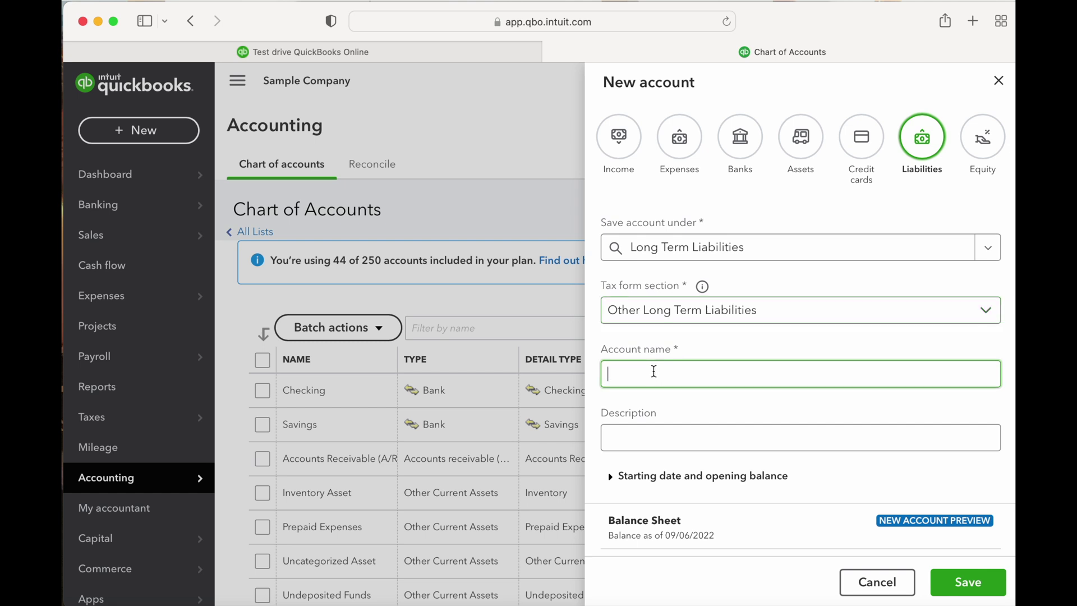
type("Bank of America - For")
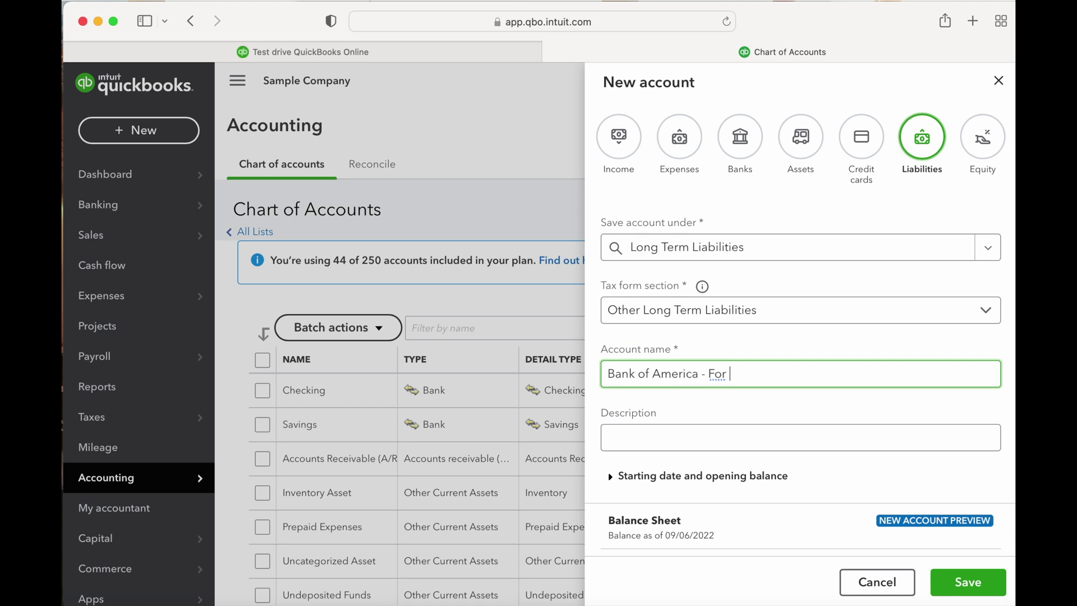
type("d F-150")
left_click(800, 438)
type("Loan")
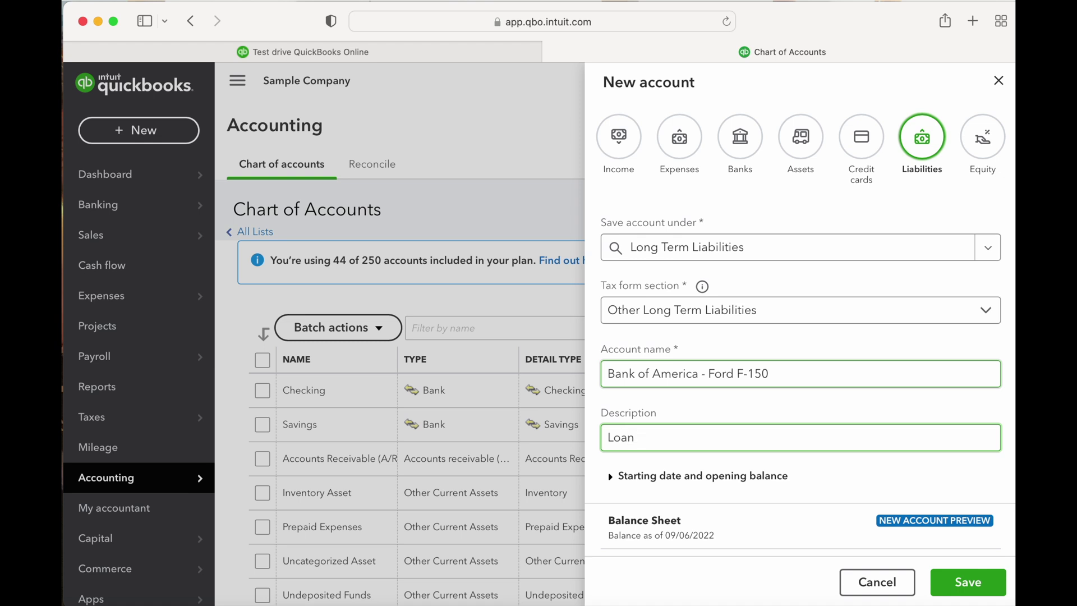
type(" #")
scroll(876, 470, "down", 2)
scroll(877, 470, "down", 1)
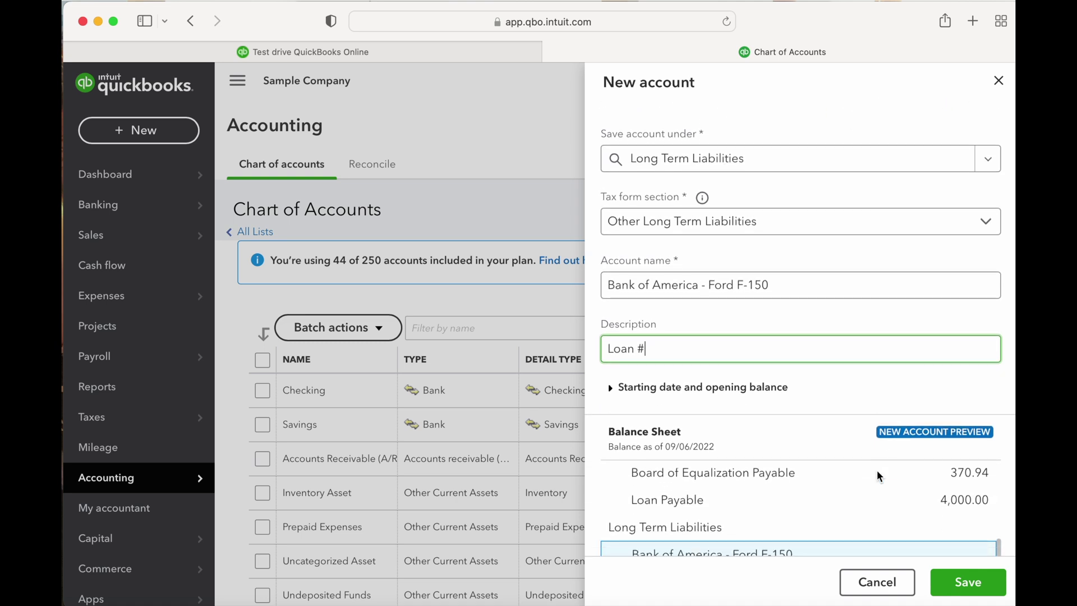
scroll(876, 471, "up", 5)
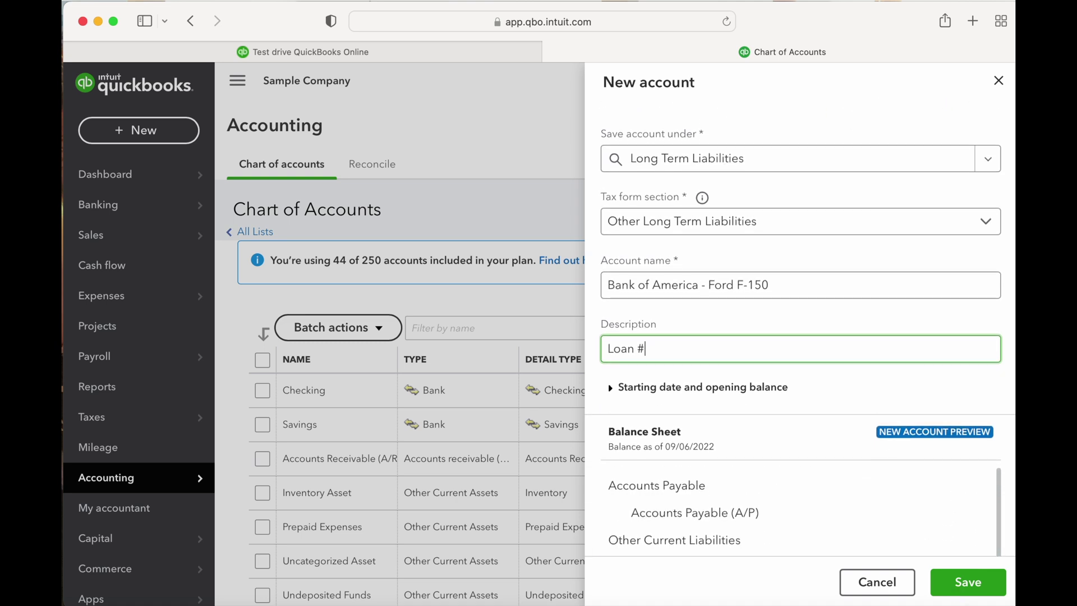
left_click(965, 583)
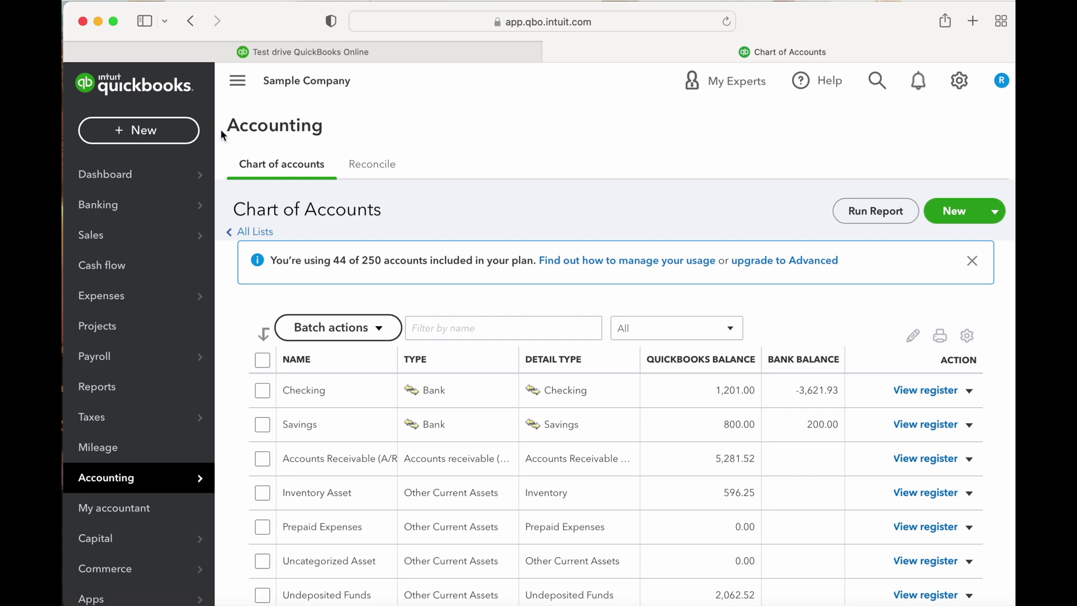
Step: Create a new journal entry and prefix its journal number with 'CPA -' to make CPA - 1
left_click(157, 135)
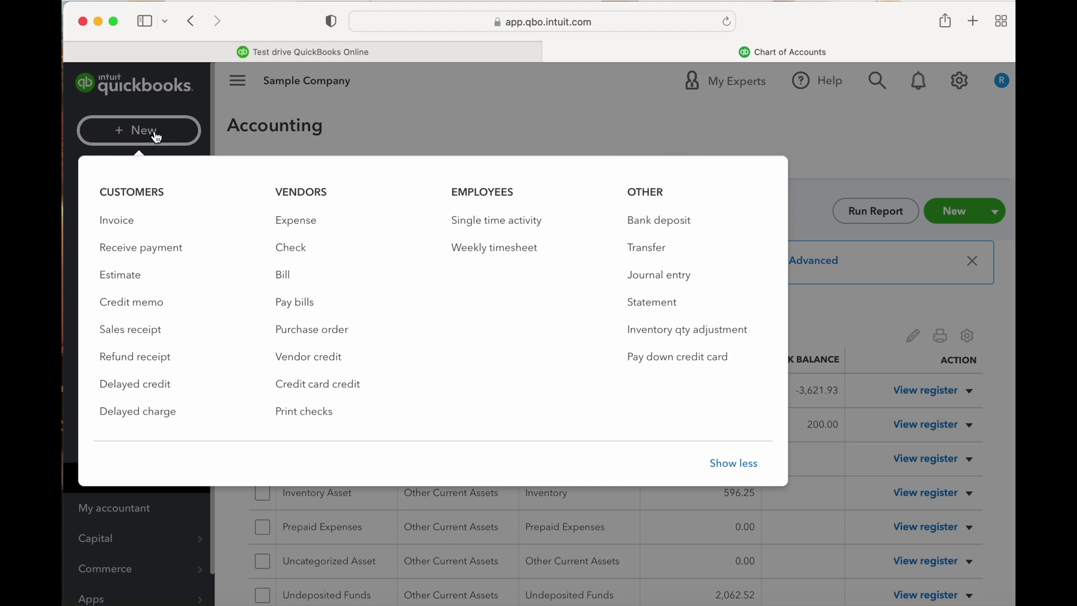
left_click(680, 286)
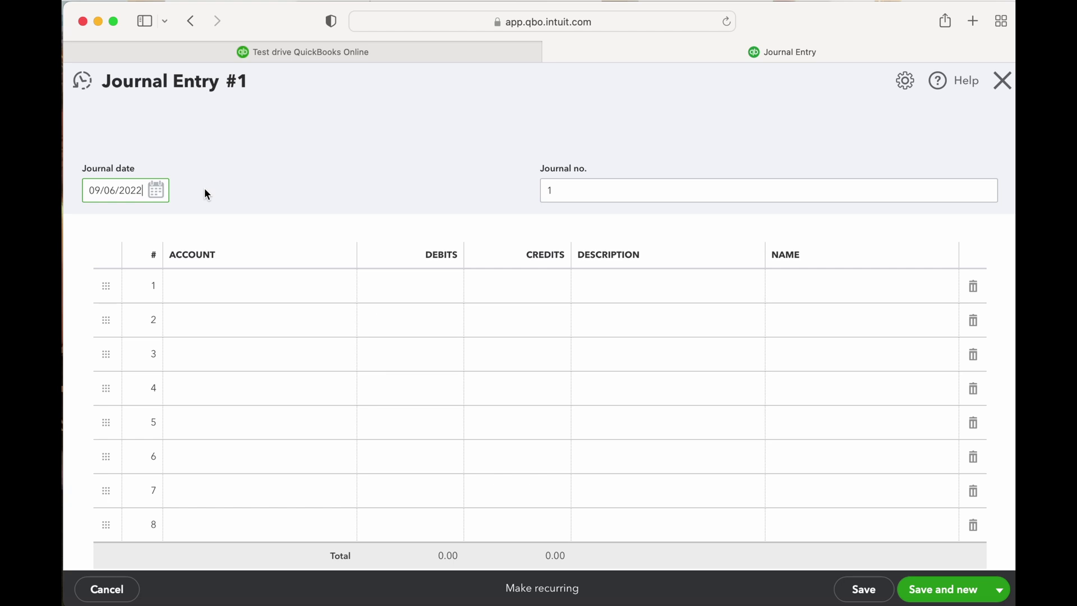
left_click(560, 196)
key("Left")
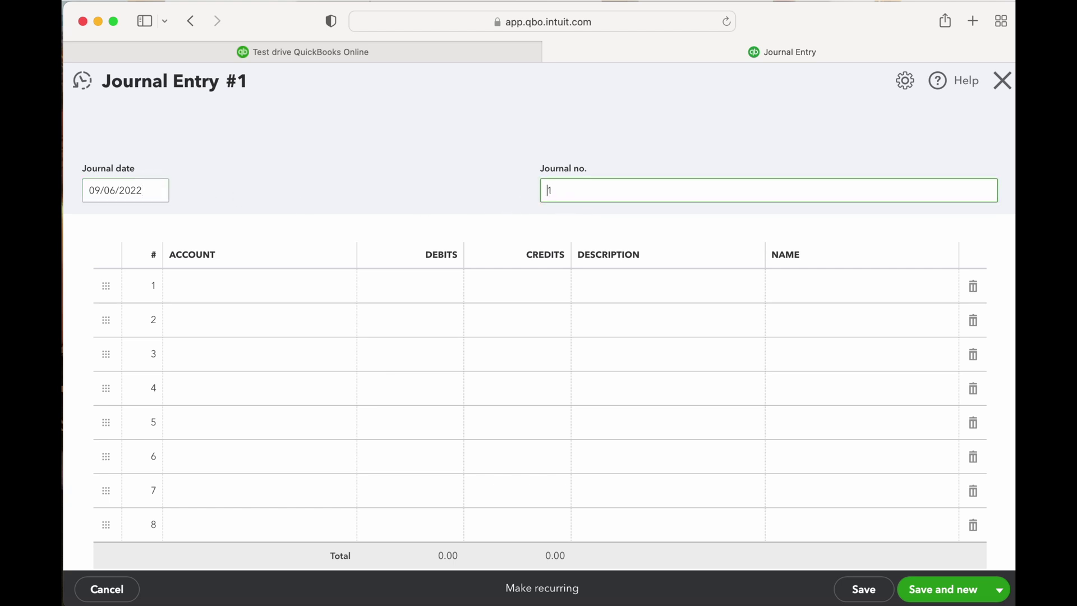
type("CPA -")
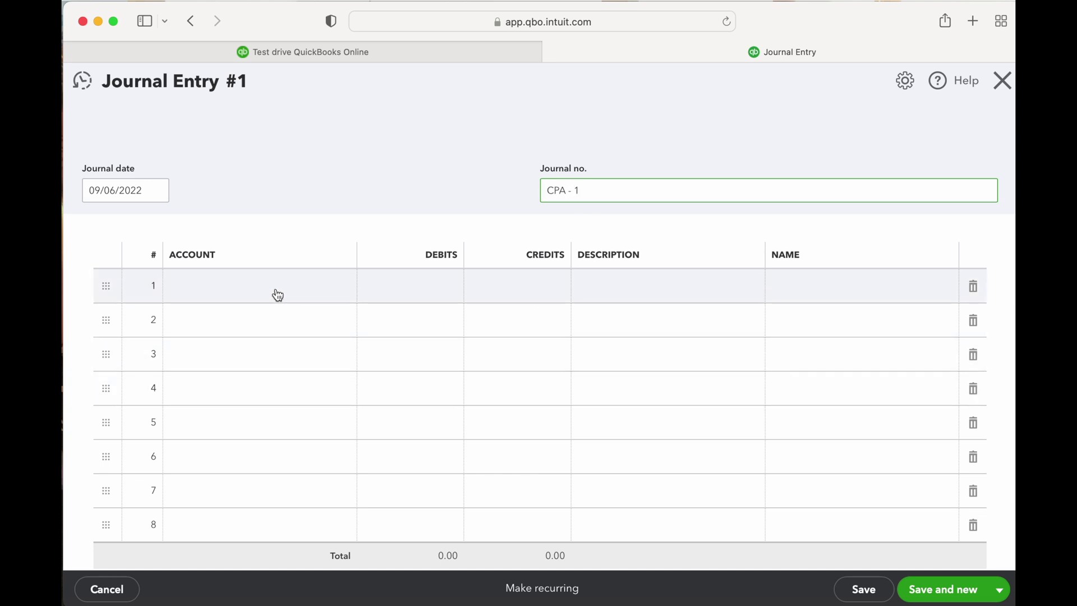
double_click(564, 189)
left_click(267, 289)
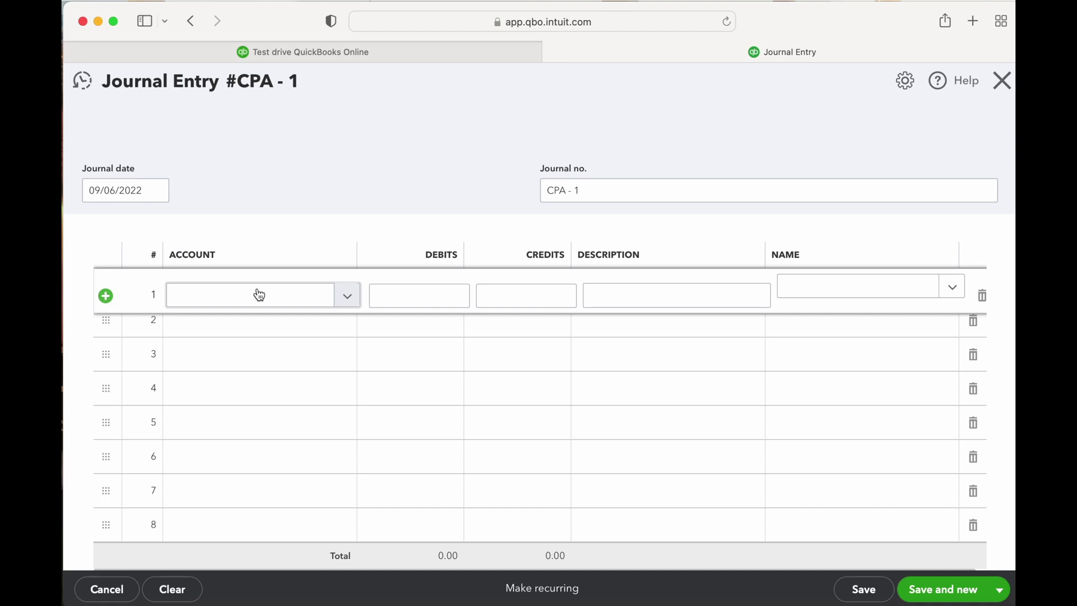
Step: Debit Ford F-150 55,000.00 on line 1, described 'Purchase of Ford F-150 VIN #'
left_click(259, 294)
type("ford")
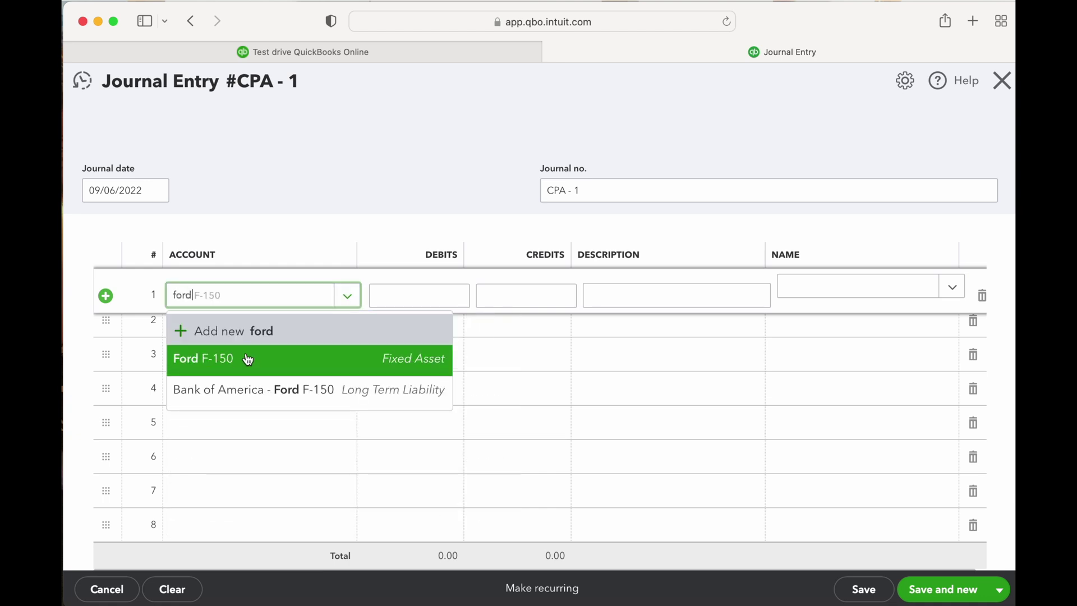
left_click(246, 364)
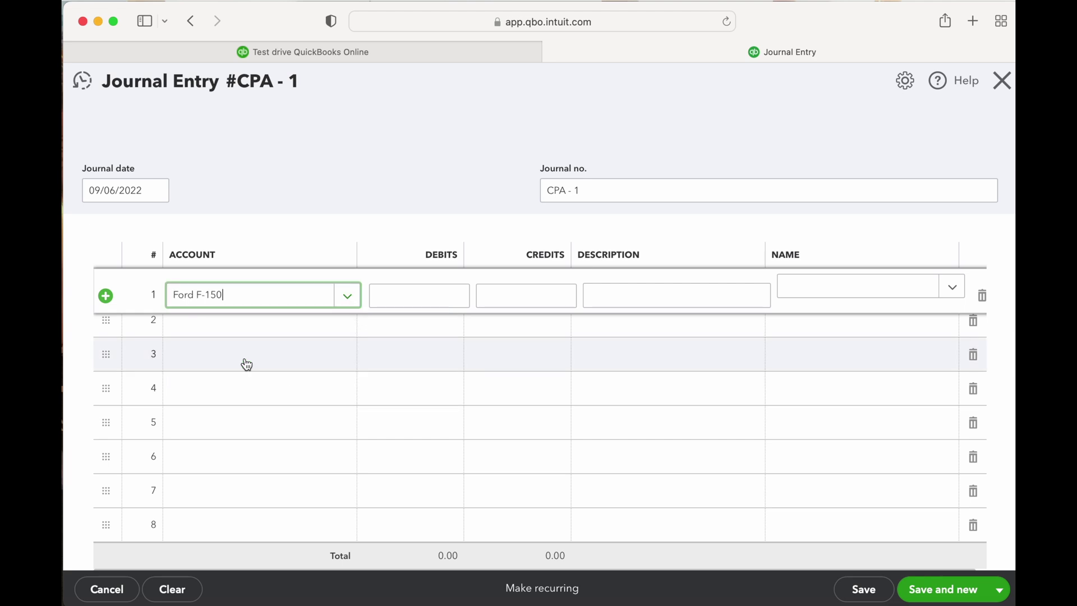
left_click(408, 305)
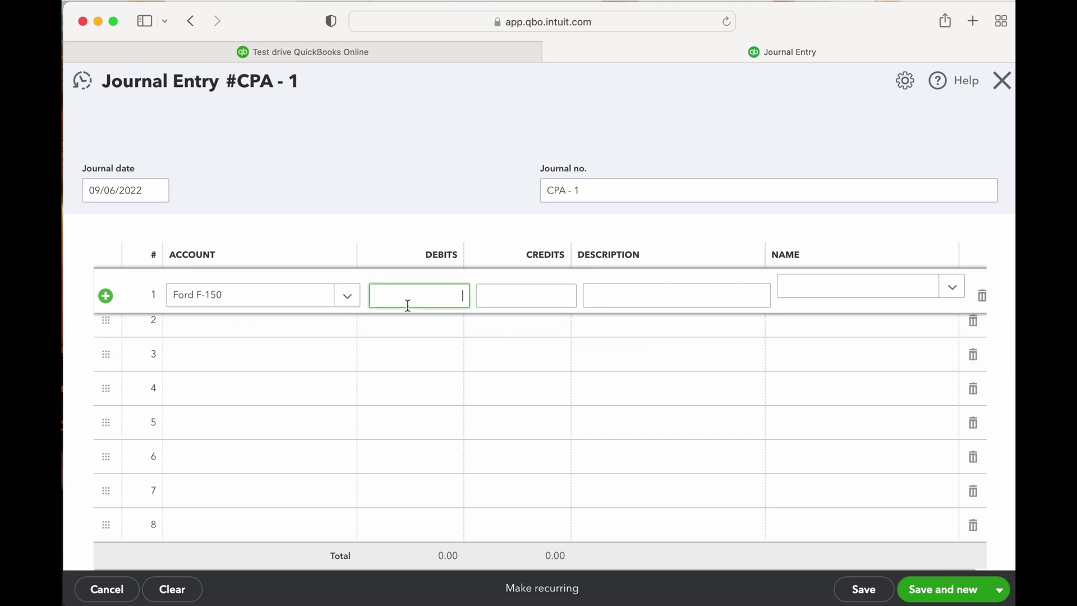
type("55000.00")
left_click(525, 296)
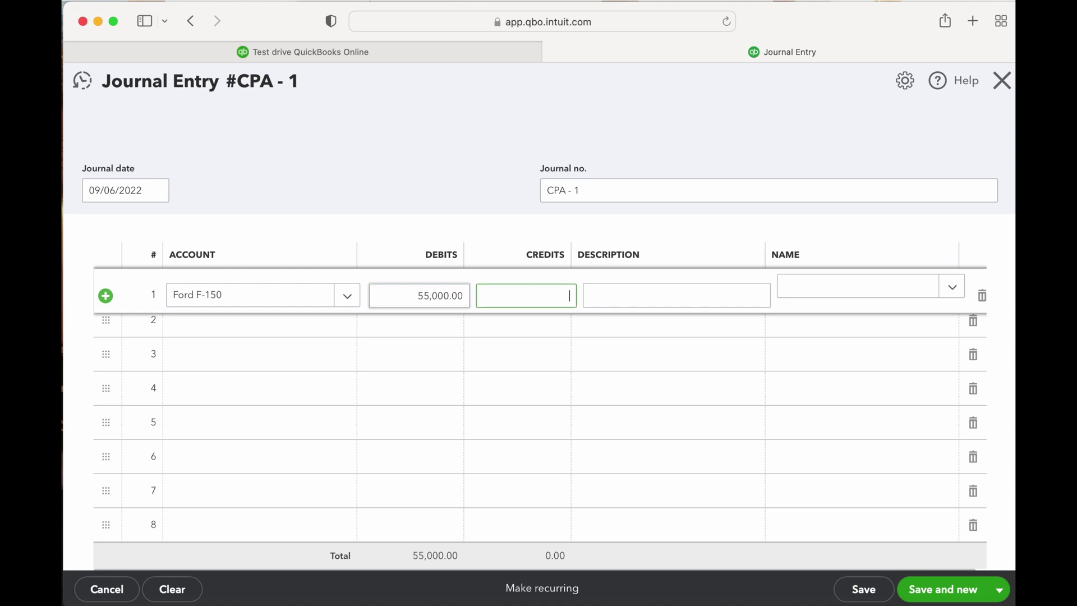
left_click(676, 295)
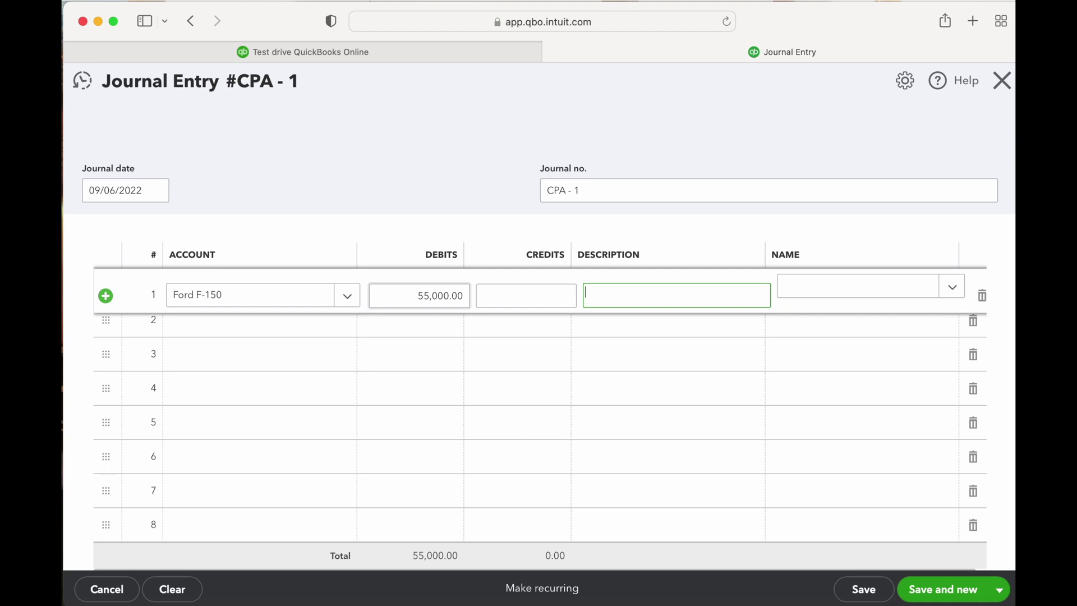
type("Purchase of Ford F-150 VIN")
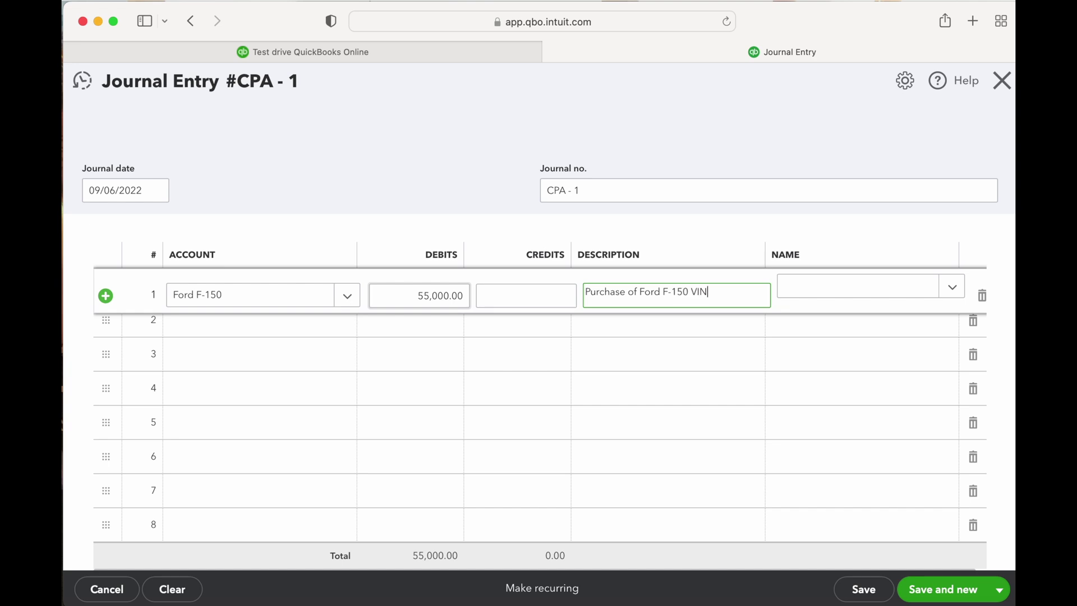
type(" #")
key("Tab")
key("Tab")
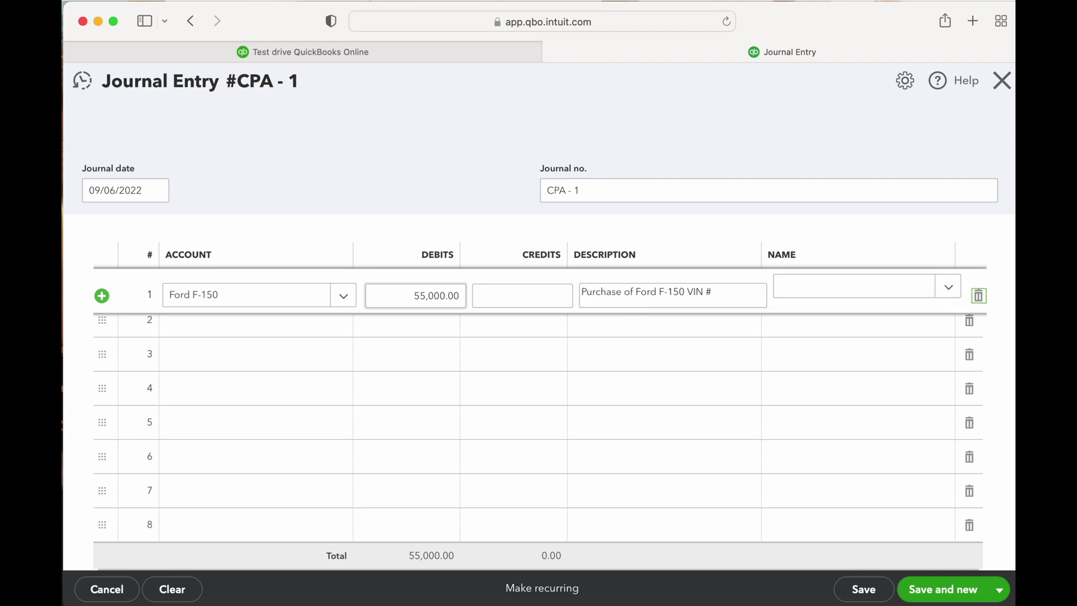
key("Tab")
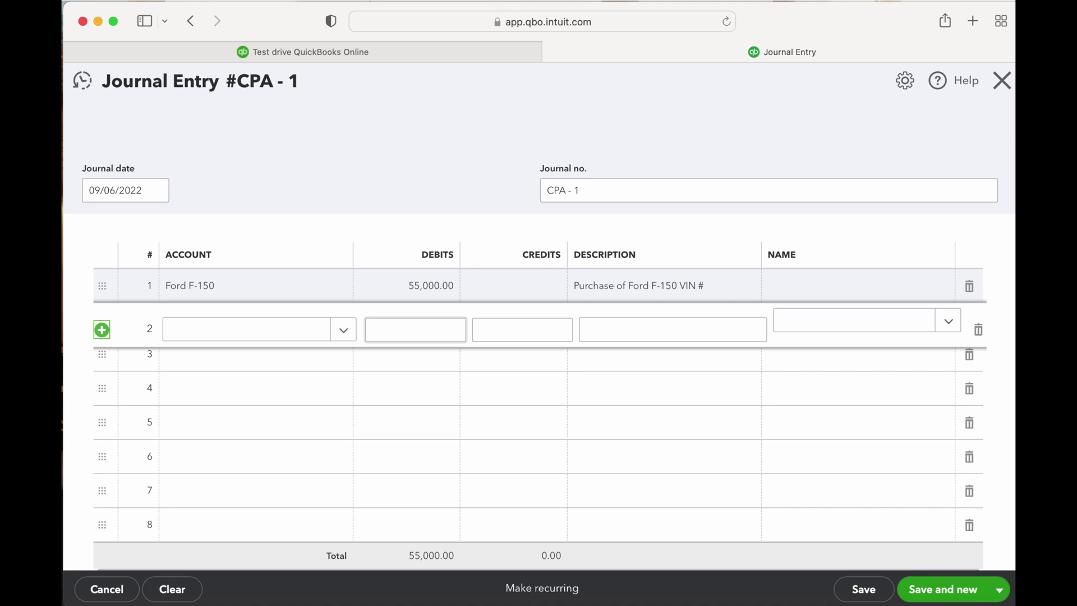
left_click(344, 330)
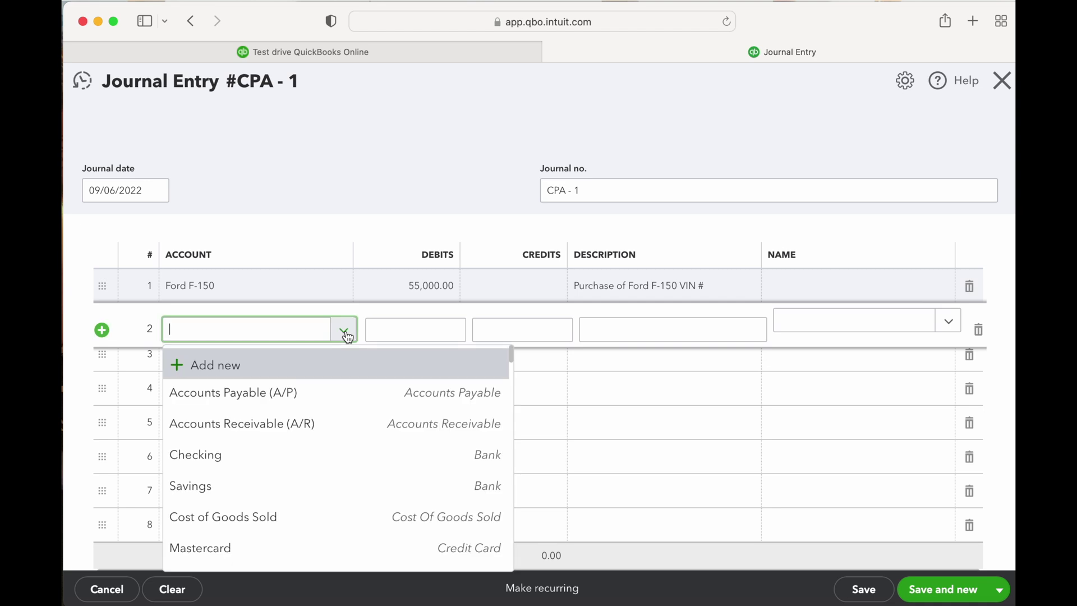
Step: Credit Checking 20,000.00 on journal line 2
left_click(370, 459)
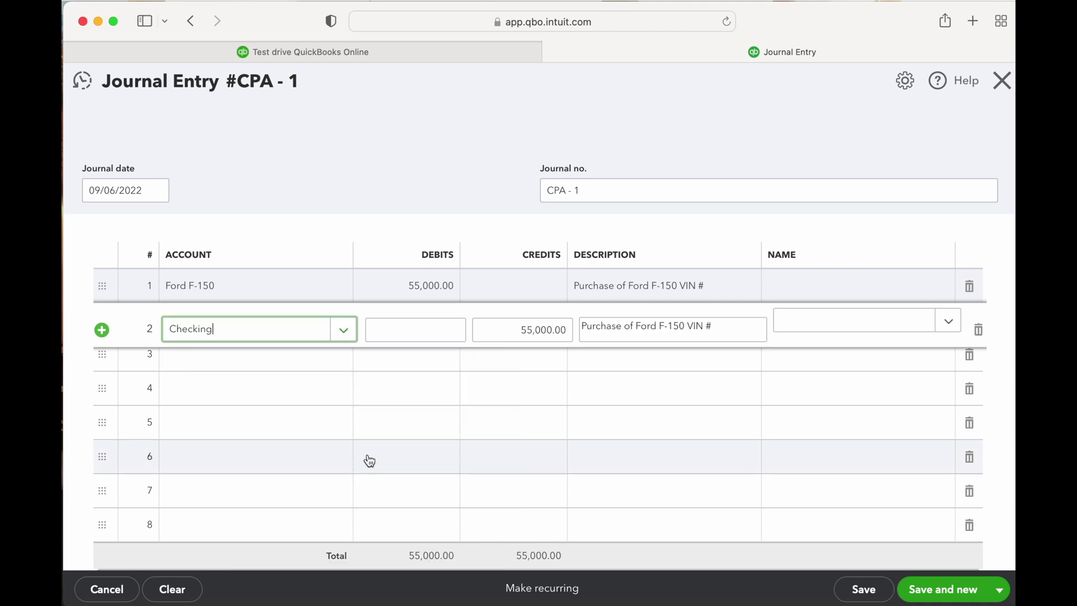
left_click(495, 332)
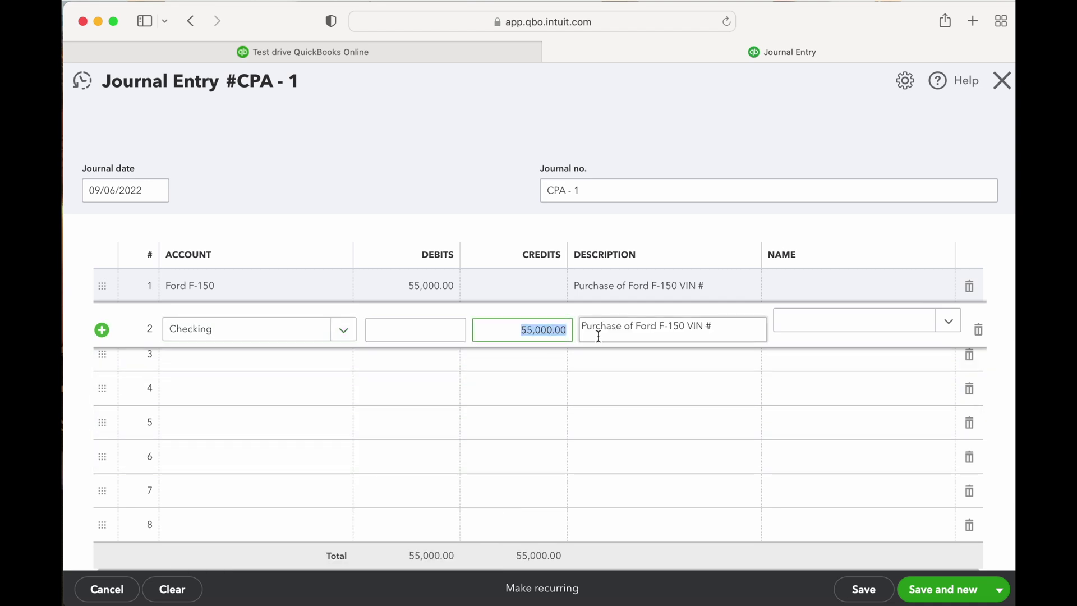
type("200000")
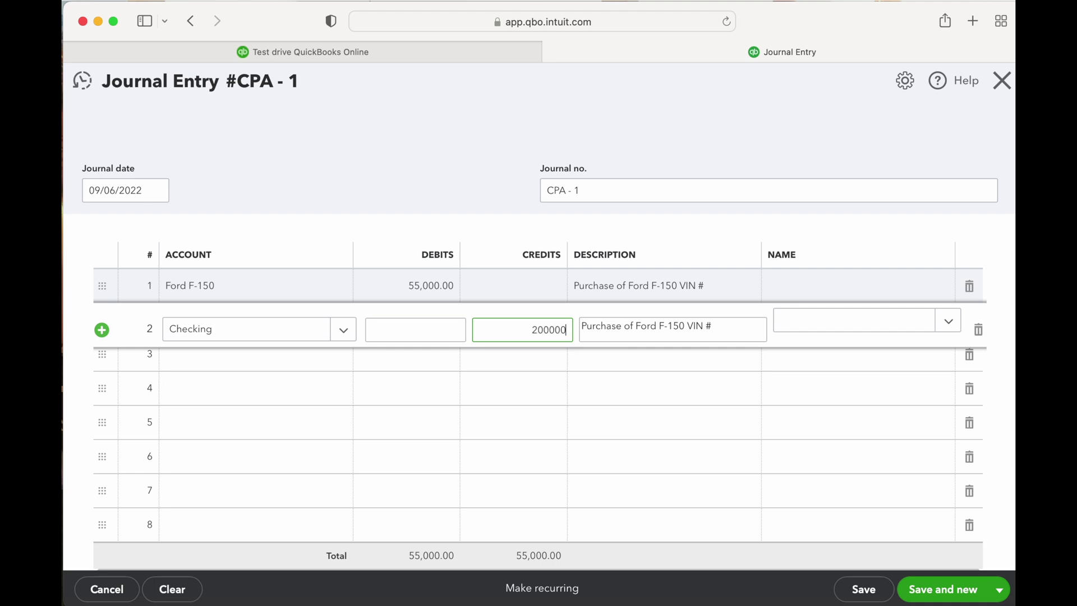
key("BackSpace")
key("Tab")
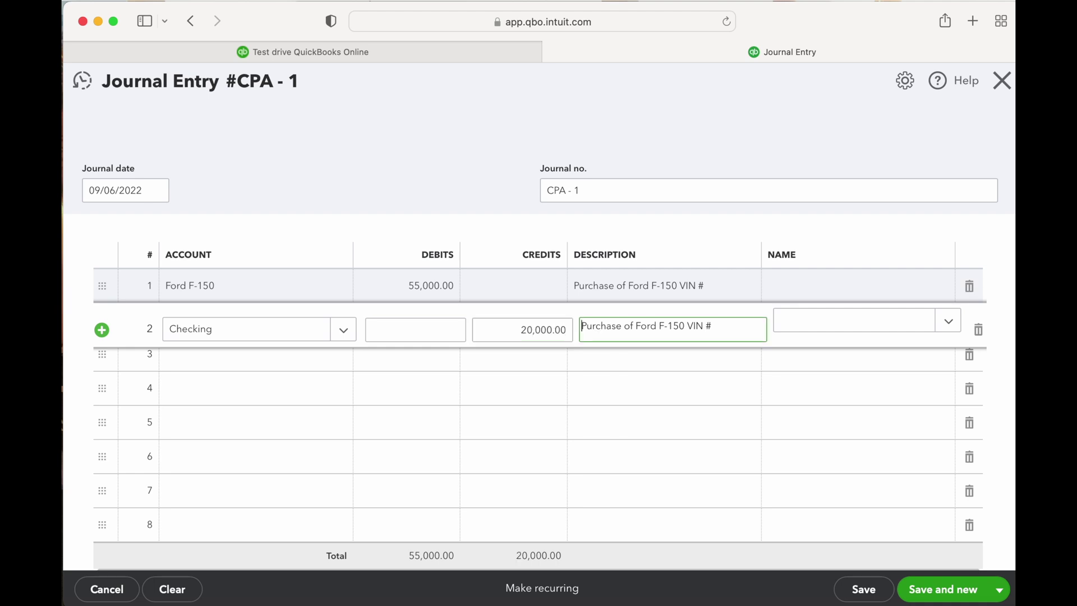
Step: Credit Bank of America - Ford F-150 35,000.00 on line 3, then save and close the entry
left_click(303, 367)
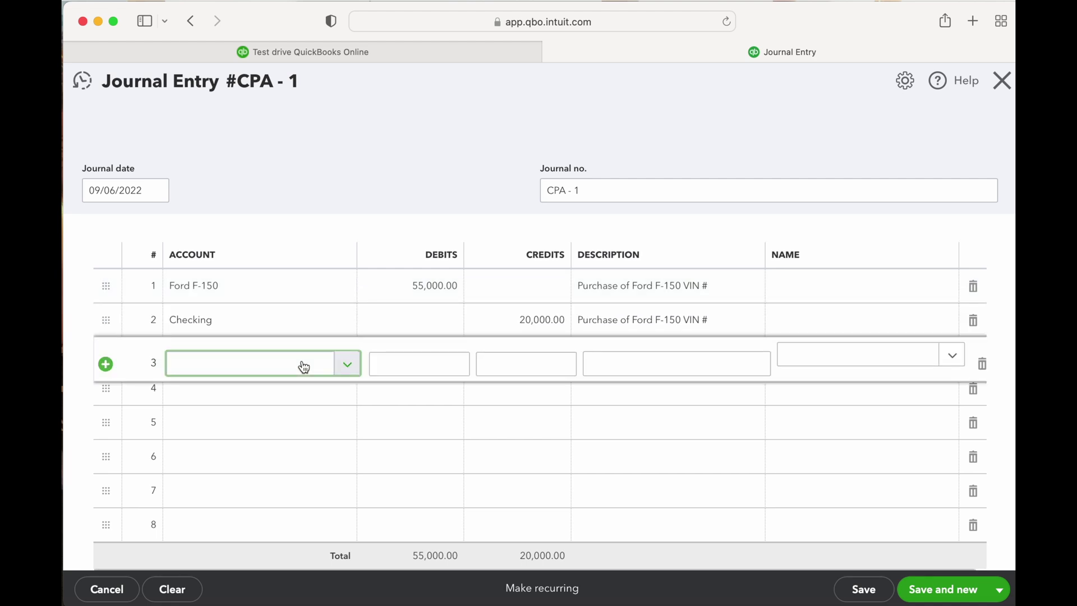
type("ford")
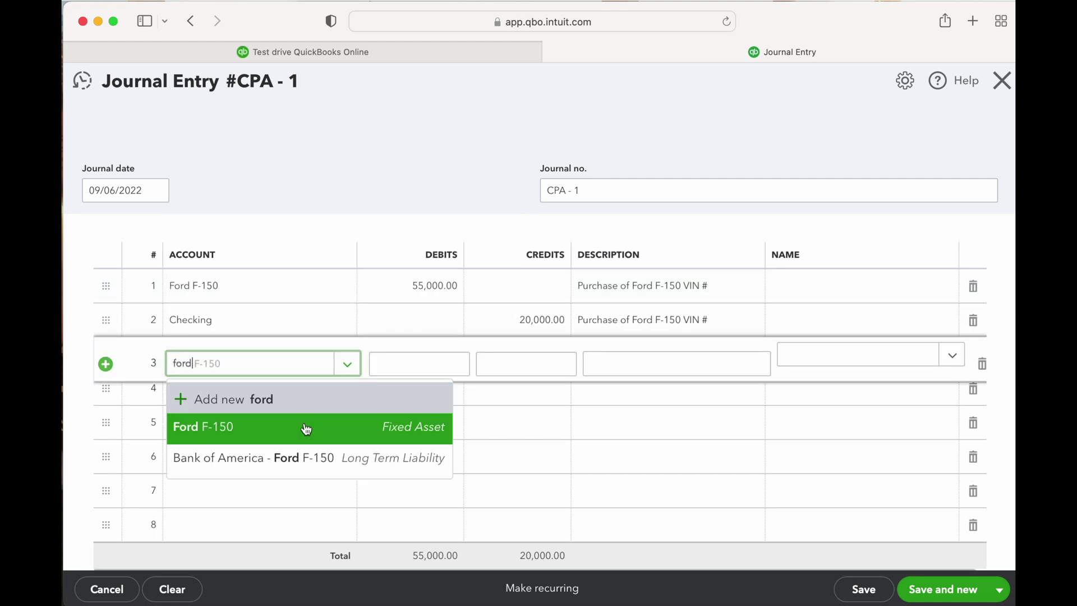
left_click(291, 456)
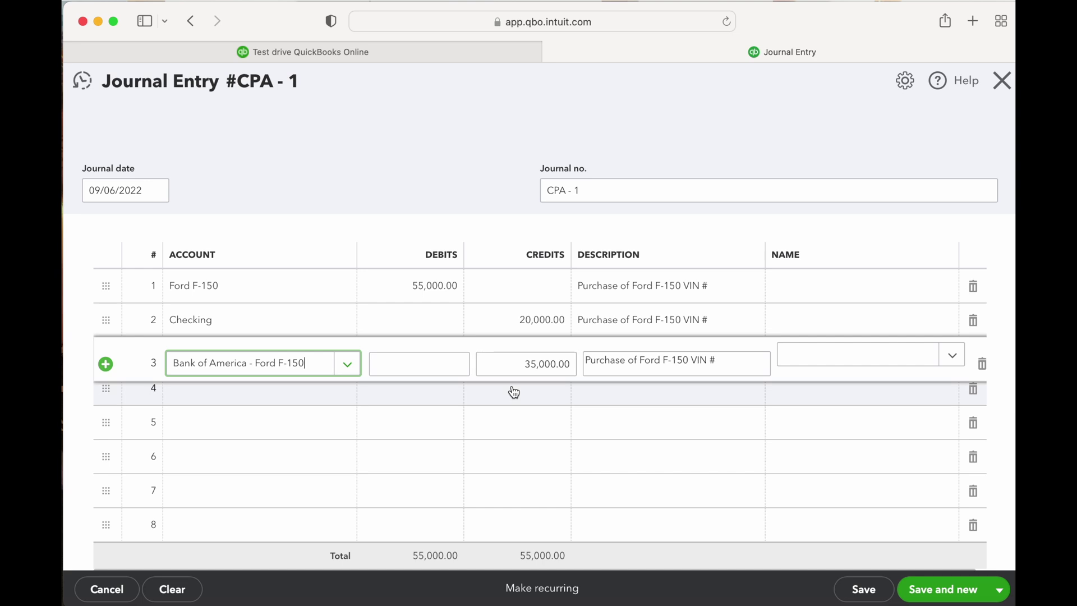
left_click(319, 434)
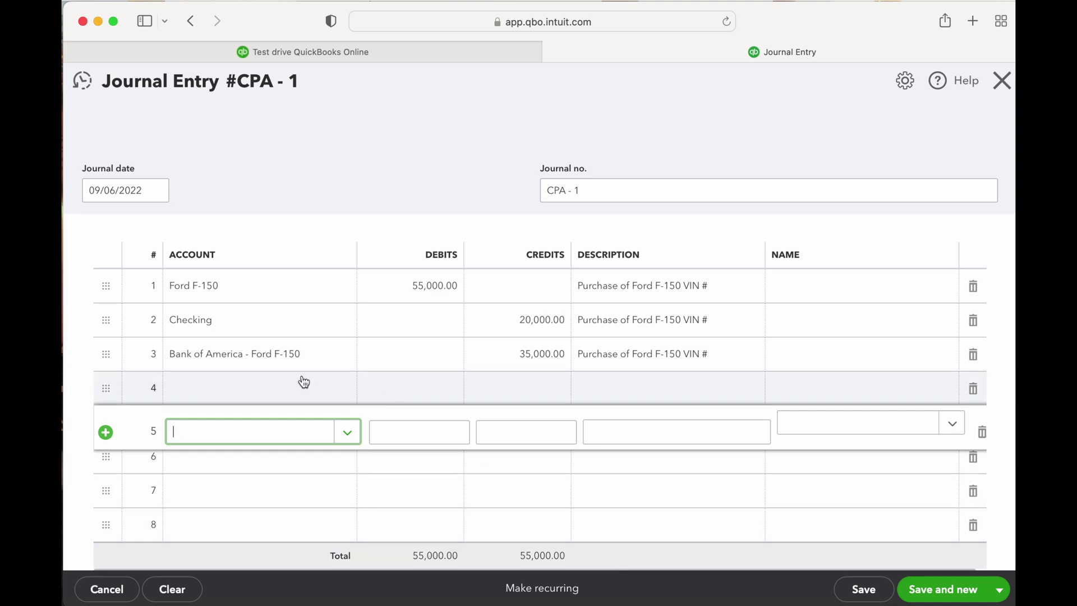
left_click(999, 592)
left_click(940, 565)
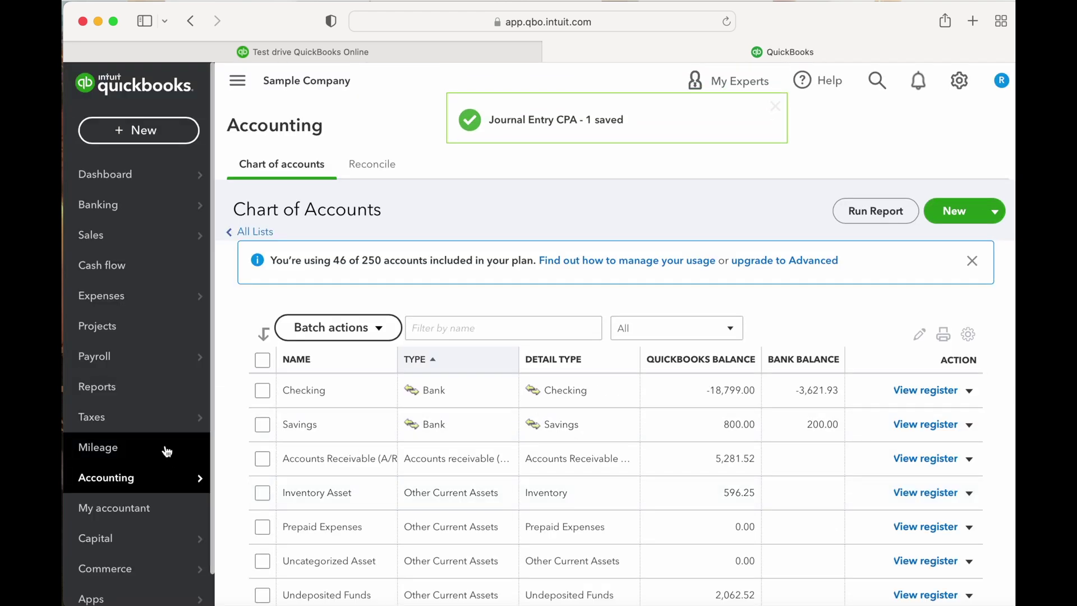
left_click(136, 387)
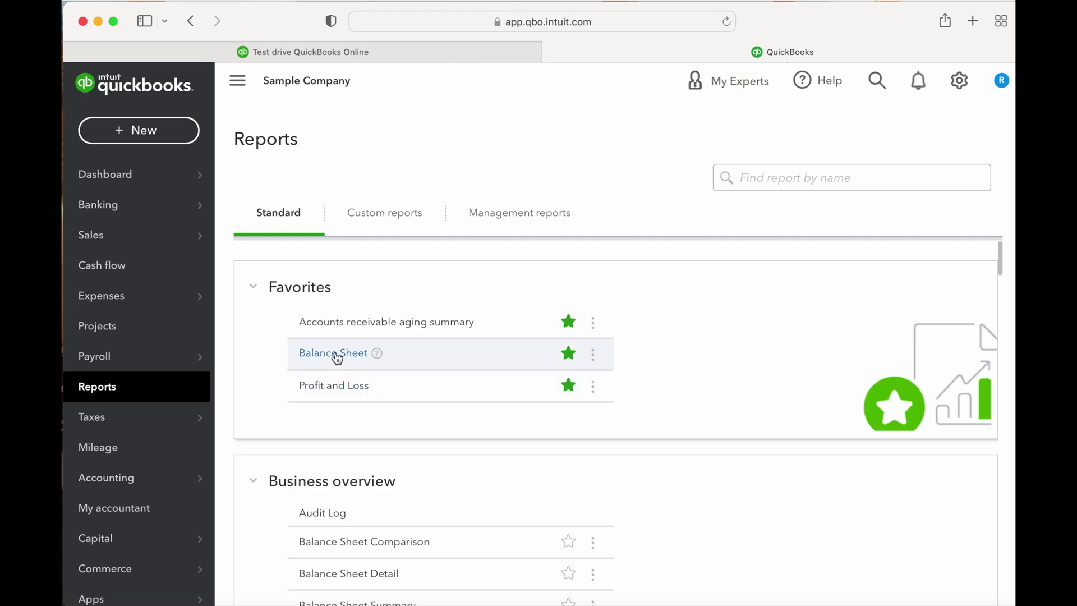
Step: Open the Balance Sheet and scroll to Ford F-150 at 55,000.00 and the loan liability
left_click(335, 355)
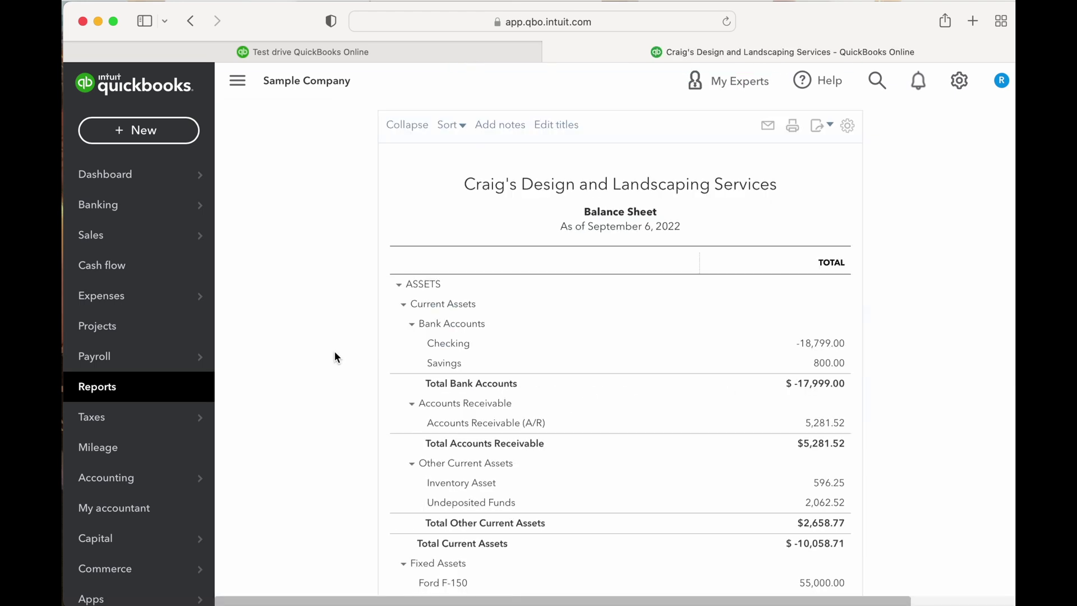
scroll(335, 352, "down", 5)
scroll(334, 351, "down", 1)
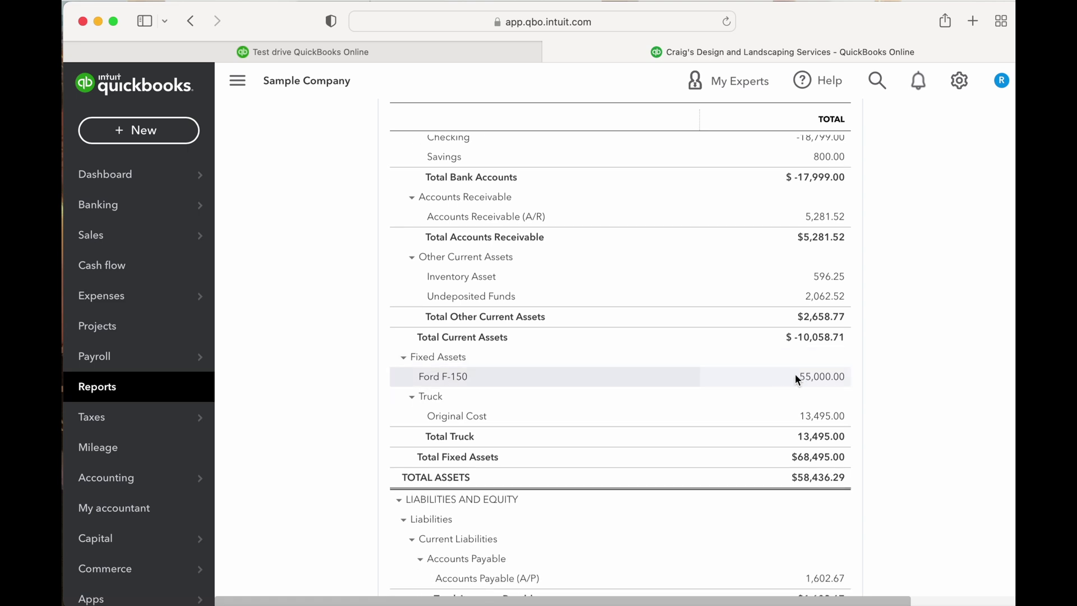
scroll(878, 380, "down", 10)
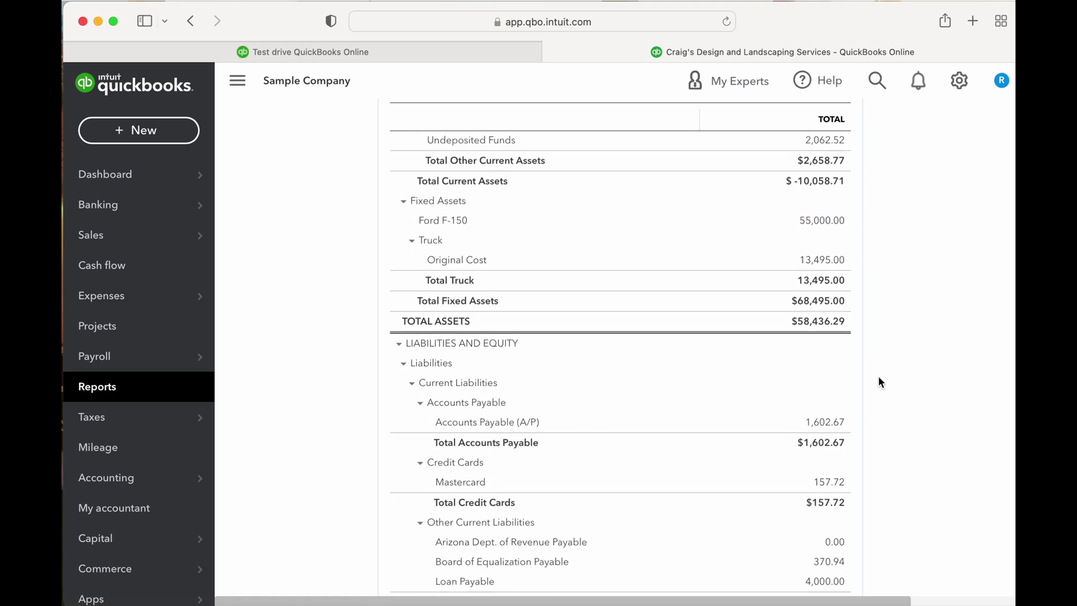
scroll(879, 381, "down", 3)
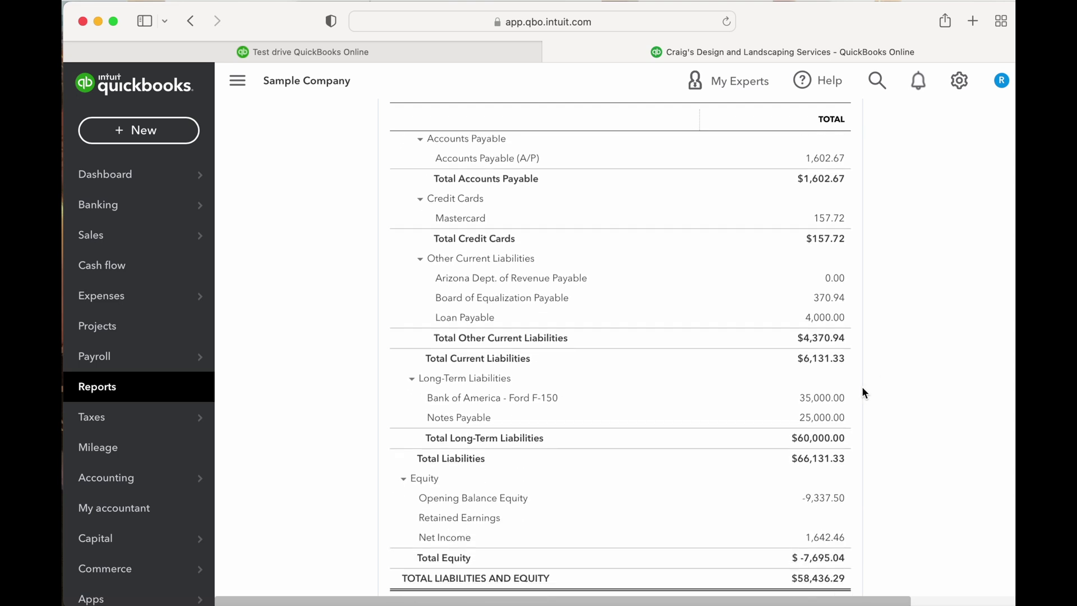